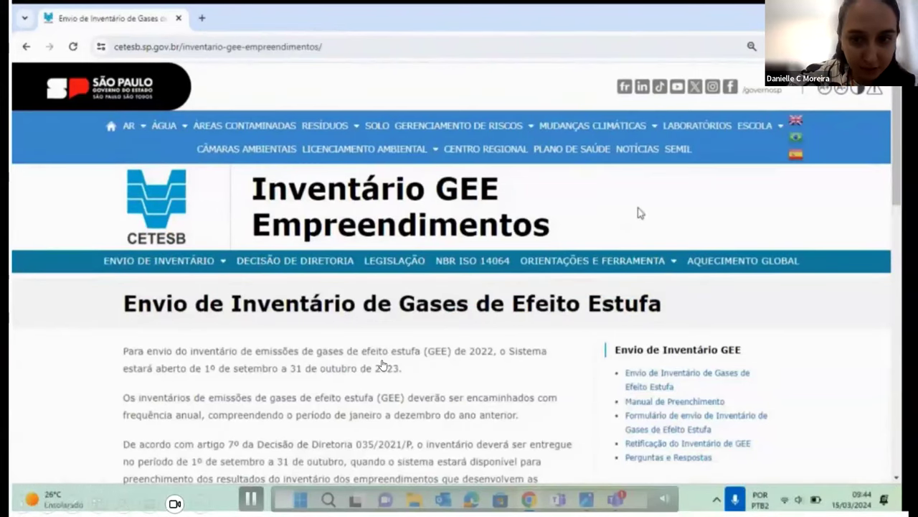
Scrub through, pause and mute the tutorial video.
click(289, 498)
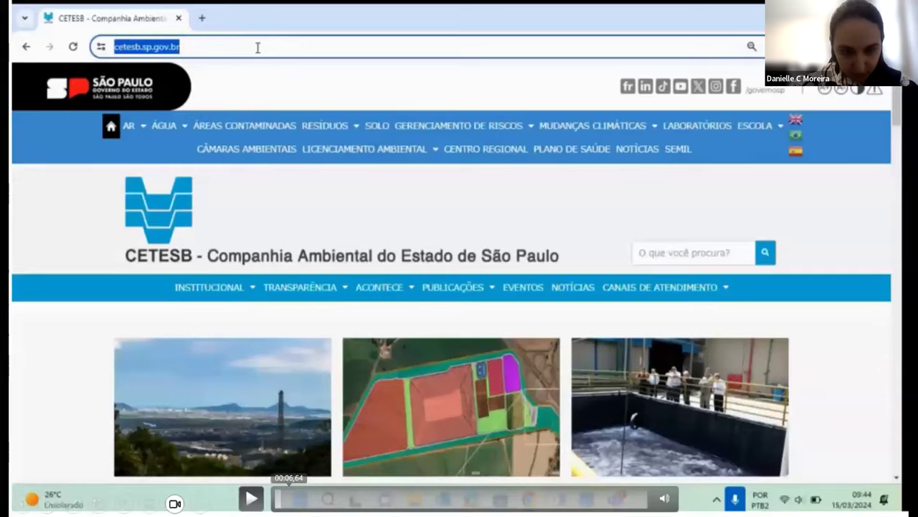
click(288, 498)
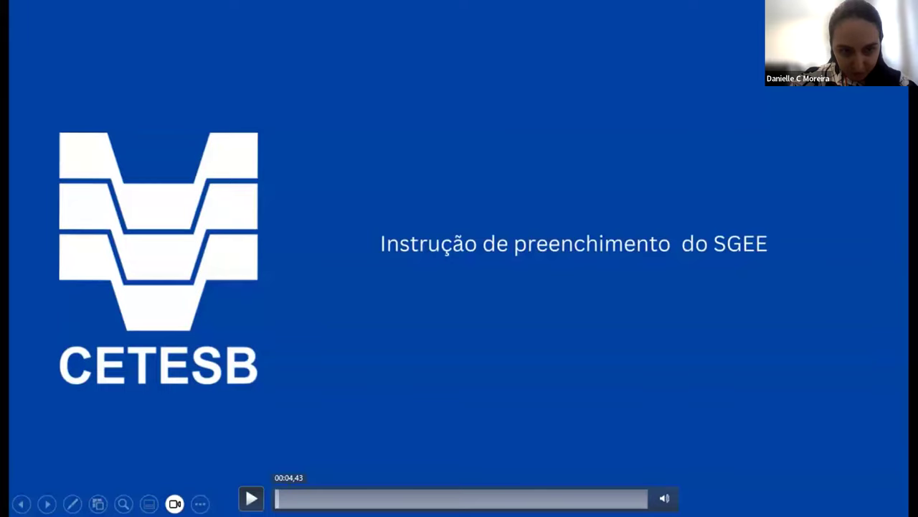
key(space)
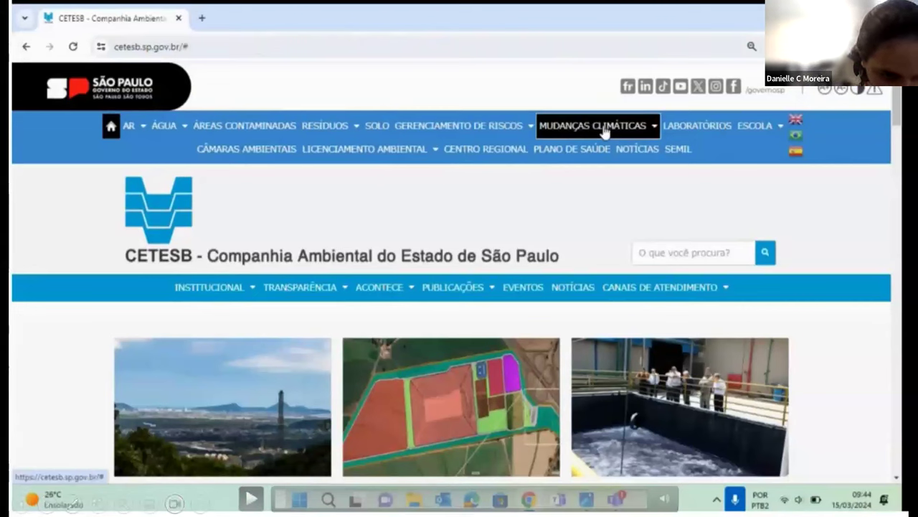
click(667, 493)
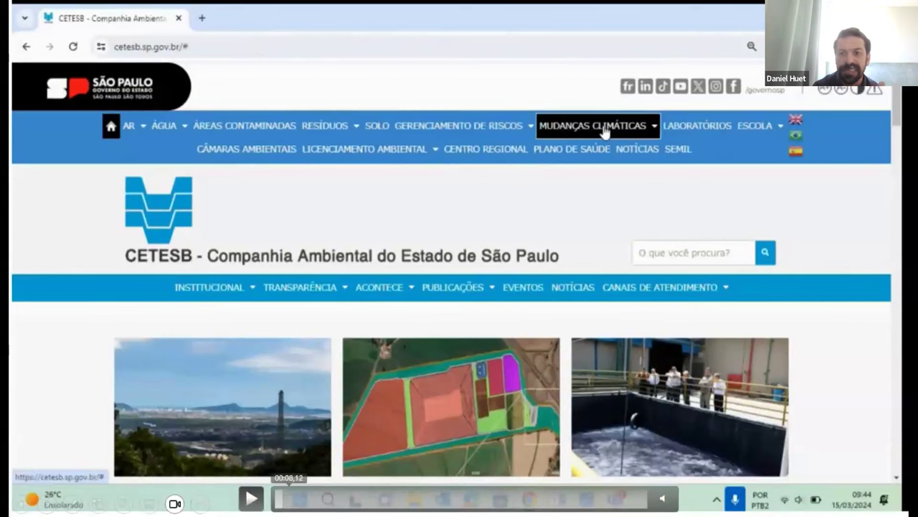
click(289, 497)
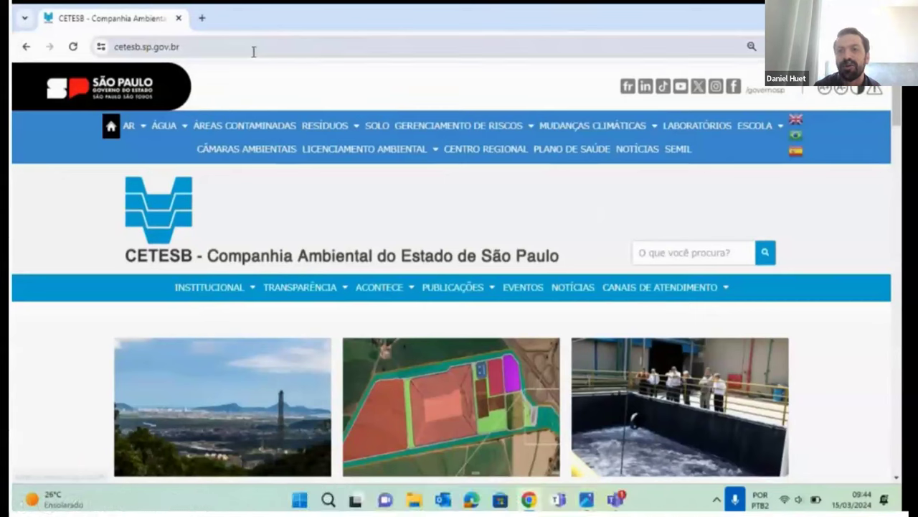
Go to the CETESB home page and expand the Mudanças Climáticas menu.
mouse_move(671, 76)
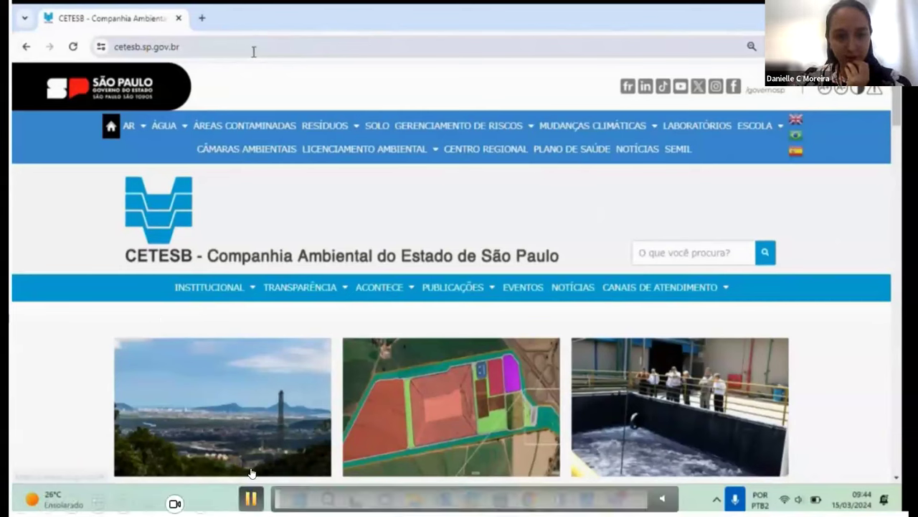
click(254, 51)
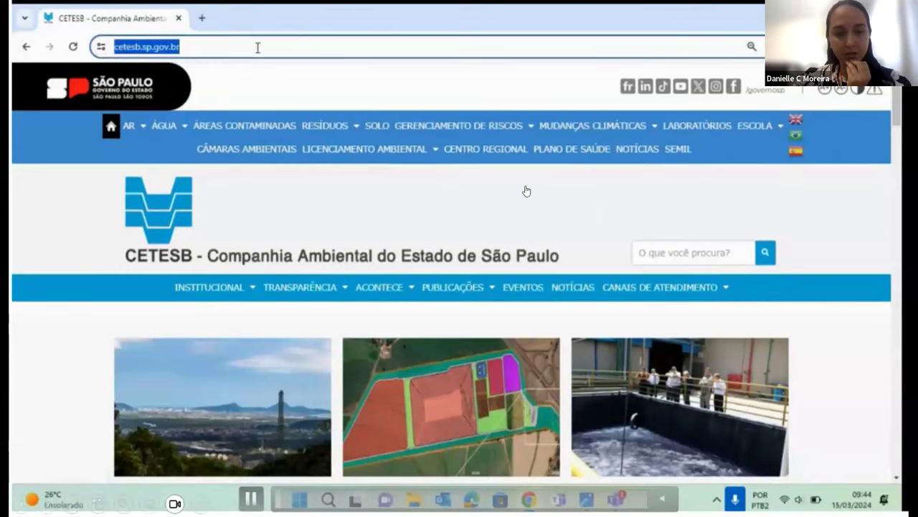
click(526, 191)
click(606, 129)
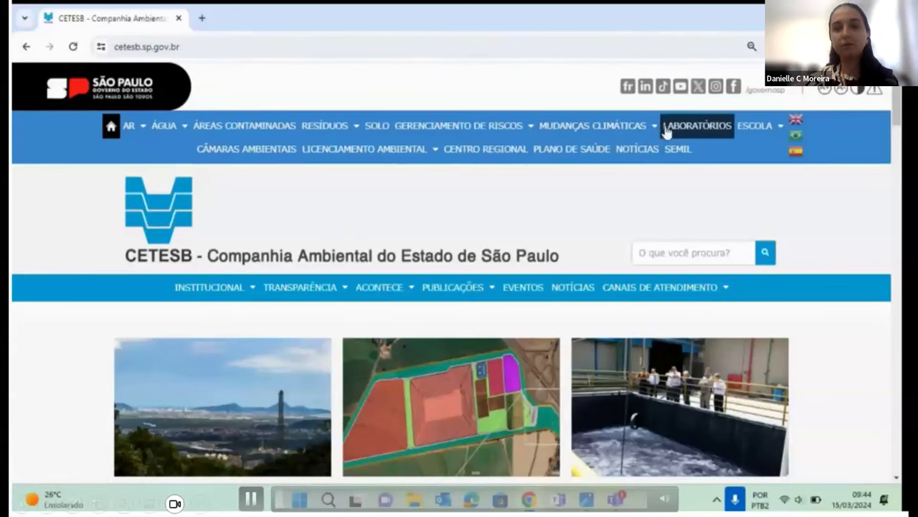
click(605, 131)
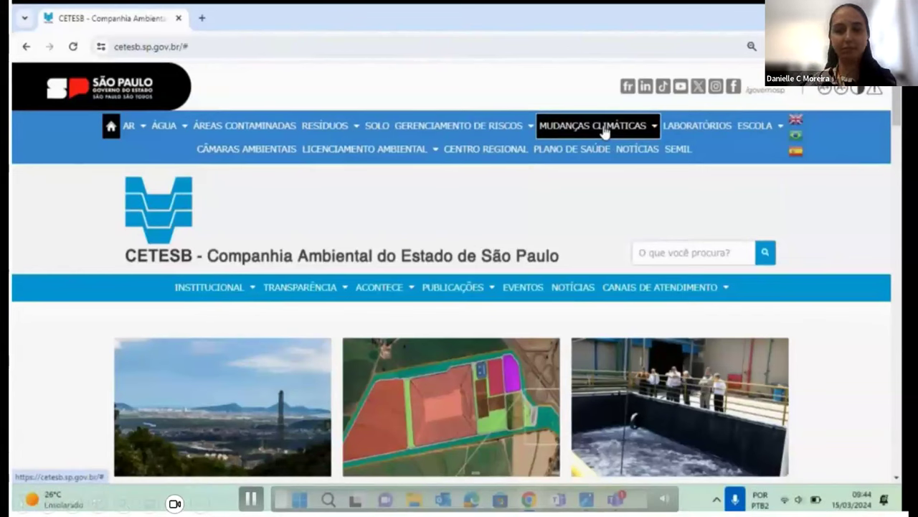
Go to Envio de Inventário GEE Empreendimentos and open the Formulário de envio de Inventário.
mouse_move(604, 131)
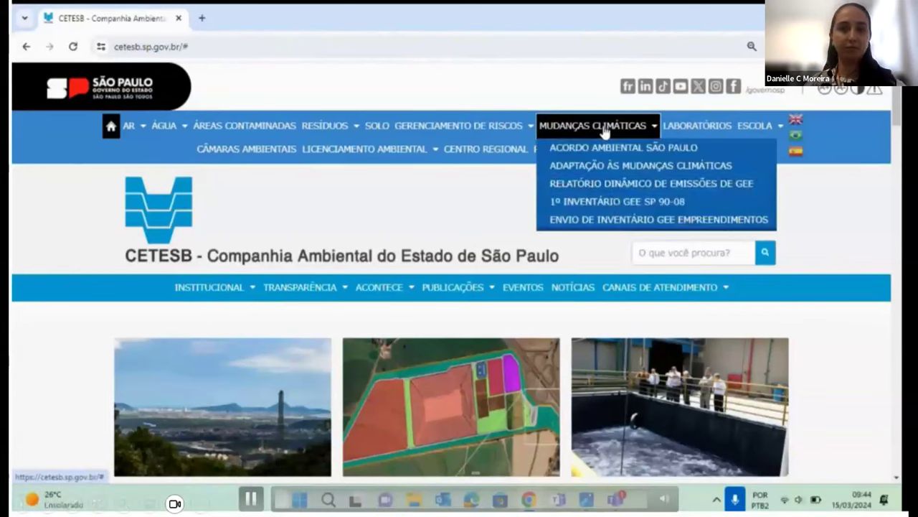
click(618, 219)
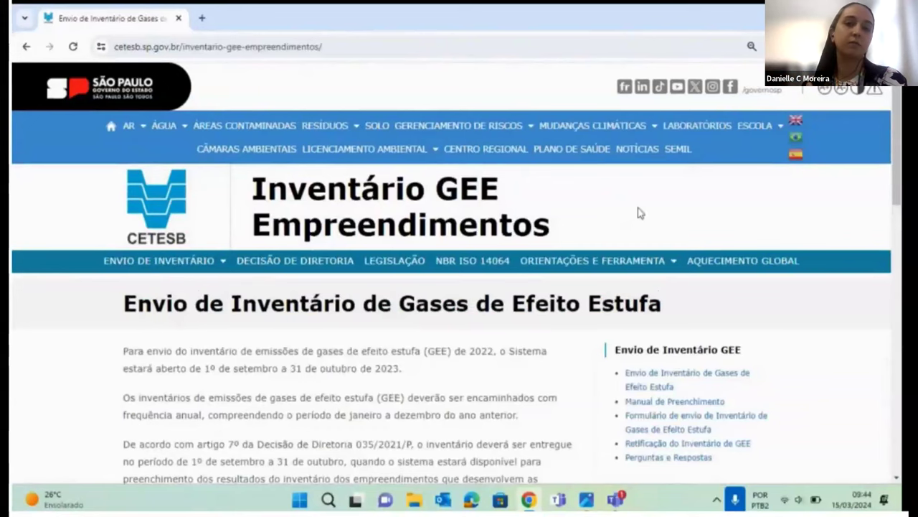
scroll(641, 213, down, 1)
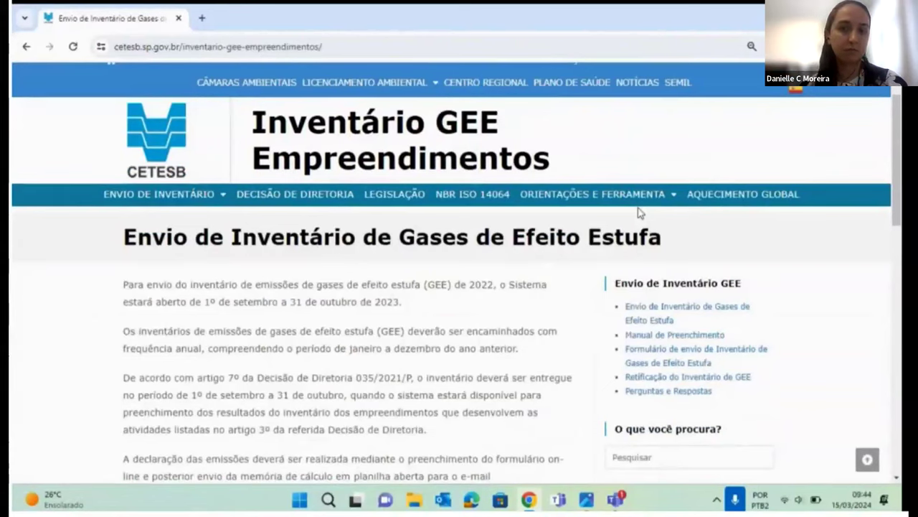
click(656, 358)
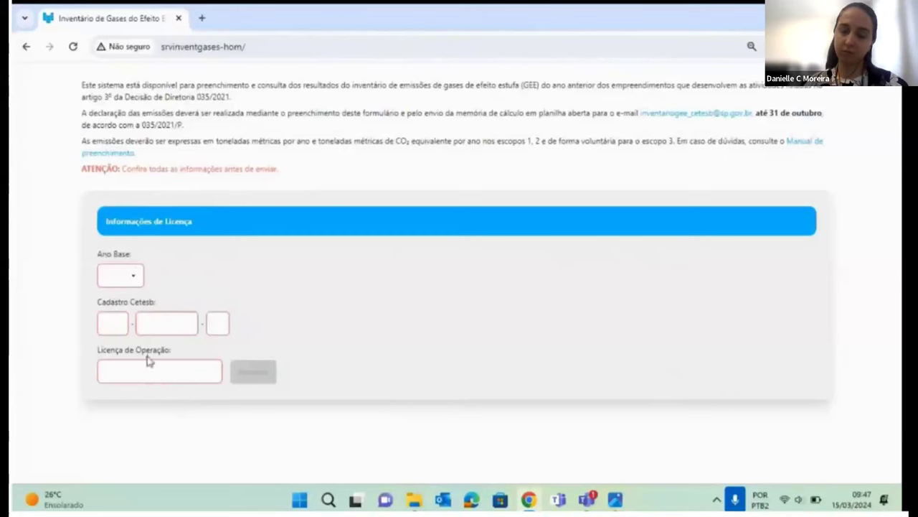
Choose 2022 as the base year, checking the operating license image for reference.
click(616, 500)
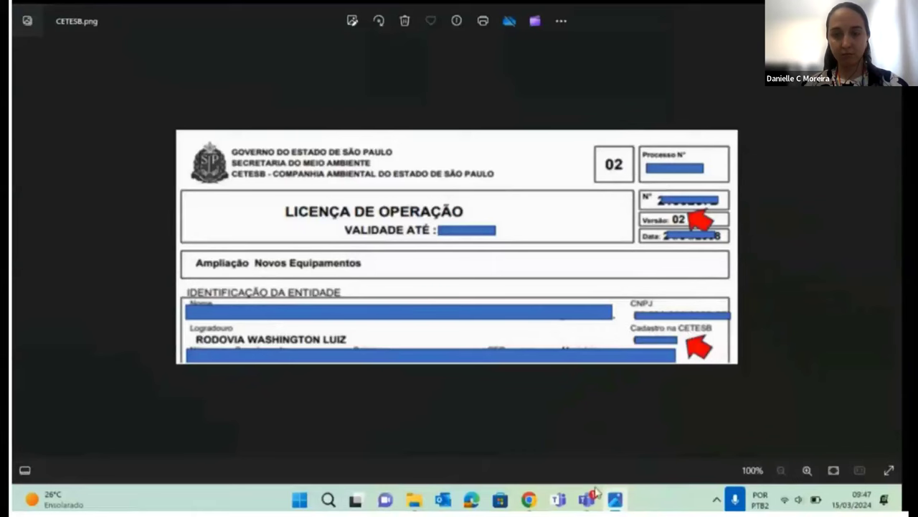
click(529, 500)
click(129, 276)
click(138, 294)
click(113, 323)
text(100)
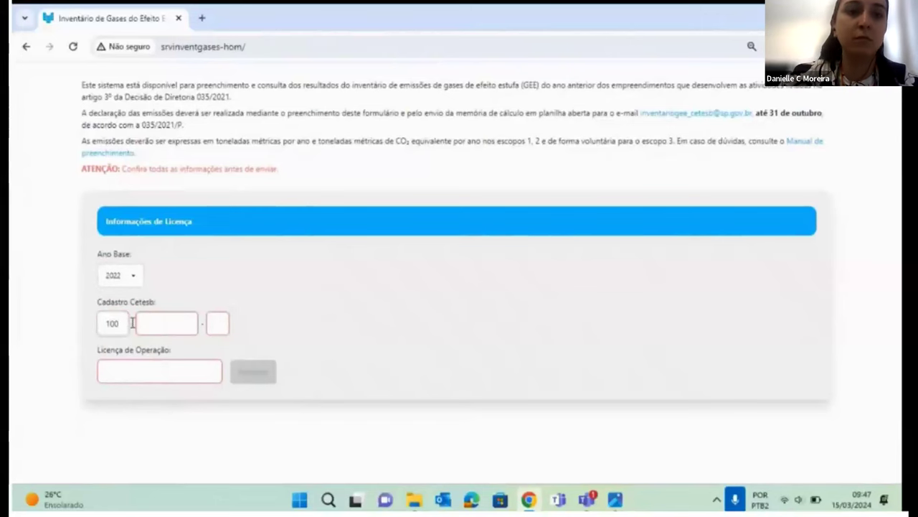
key(Tab)
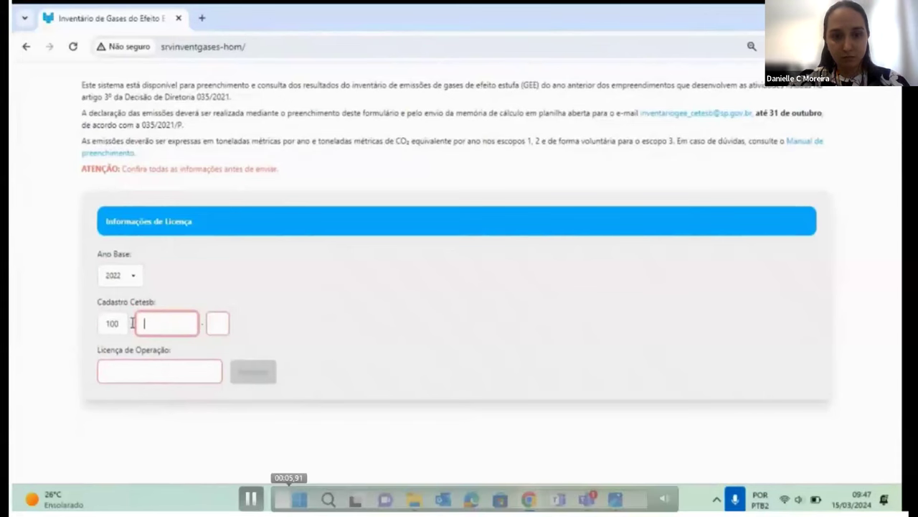
text(216061)
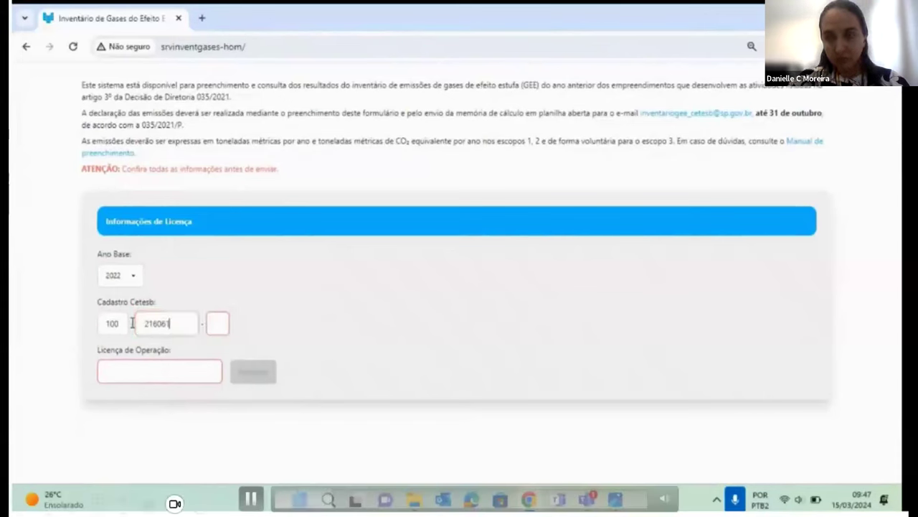
key(Tab)
text(0)
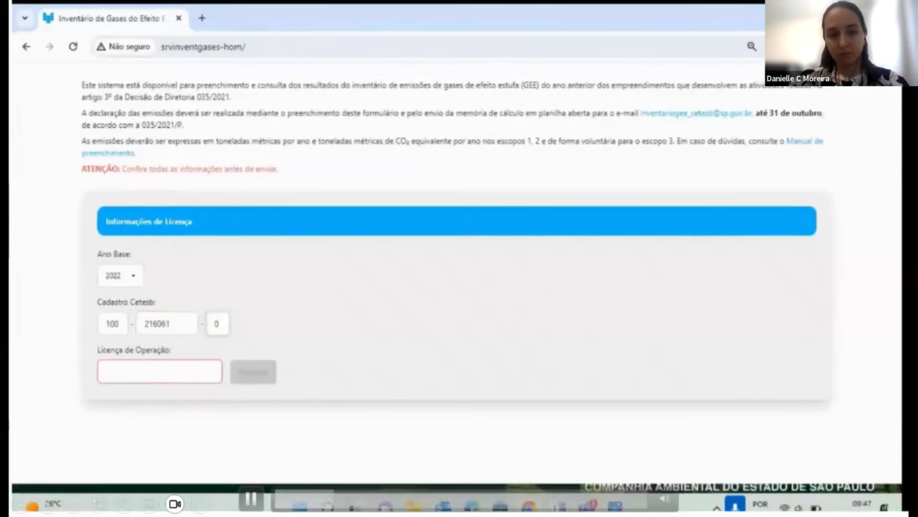
click(190, 380)
text(123456789)
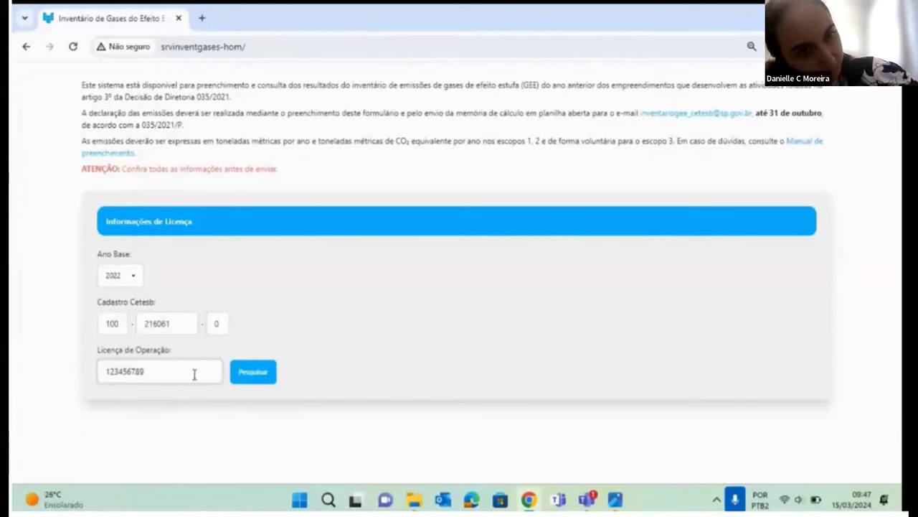
click(267, 370)
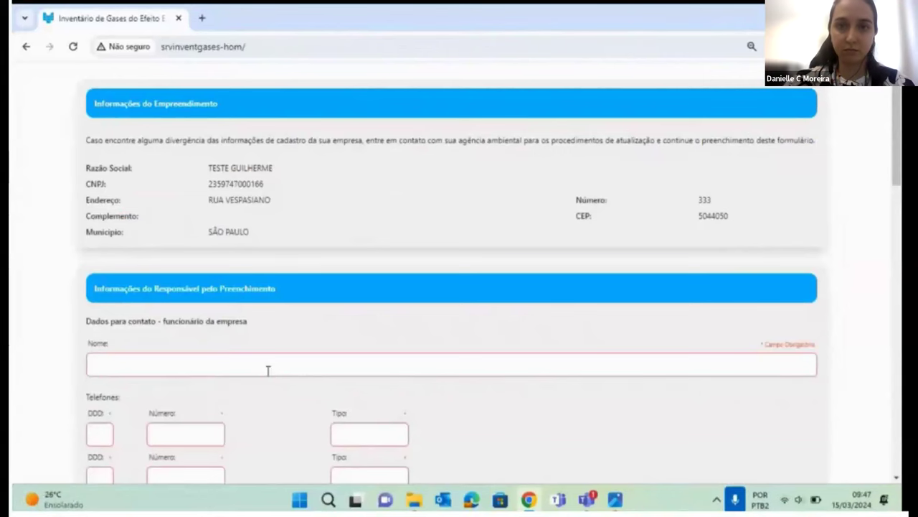
Enter the responsible person's name in the Nome field.
scroll(225, 316, down, 1)
click(224, 365)
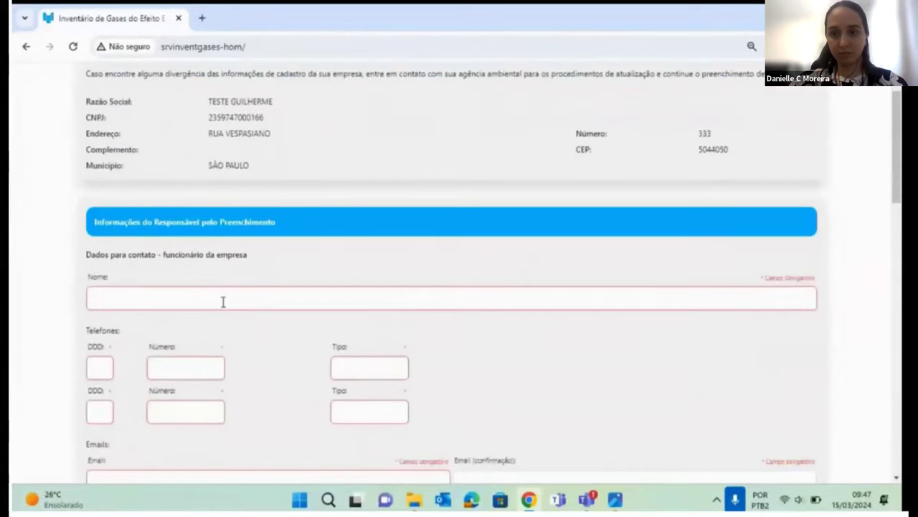
text(Da)
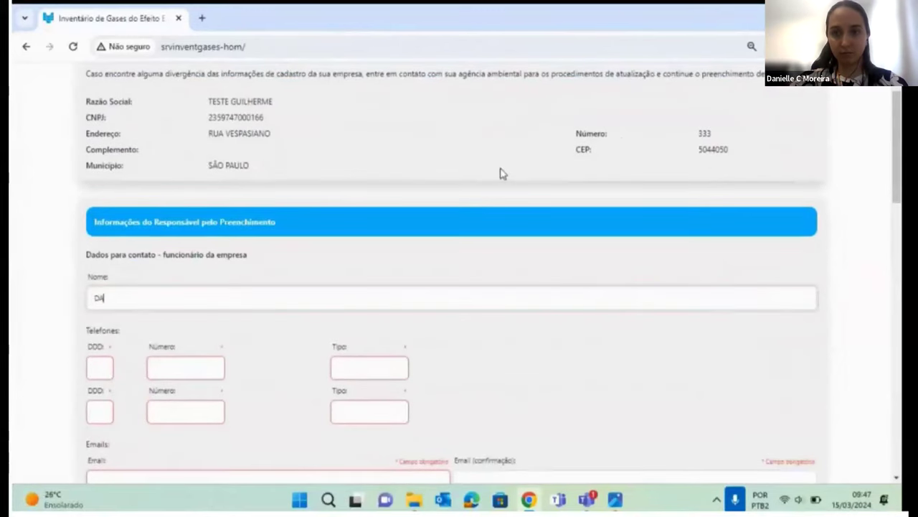
text(niel)
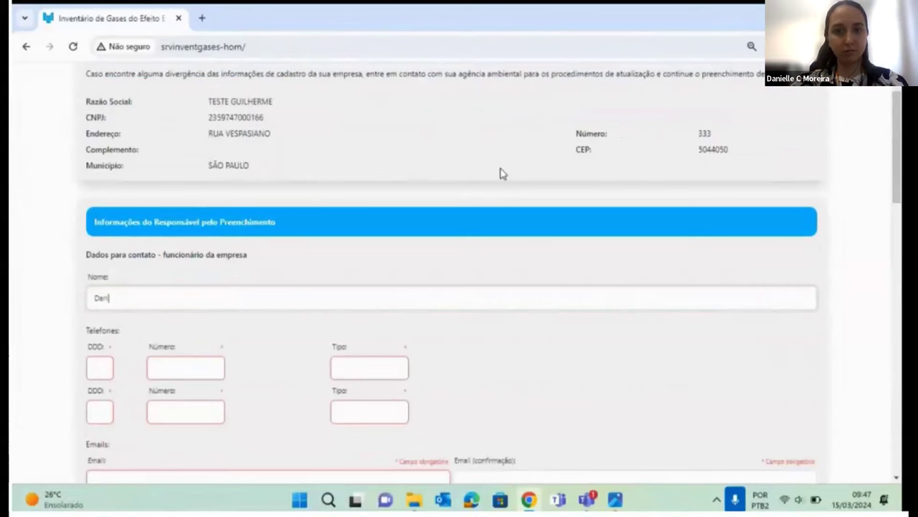
text(le)
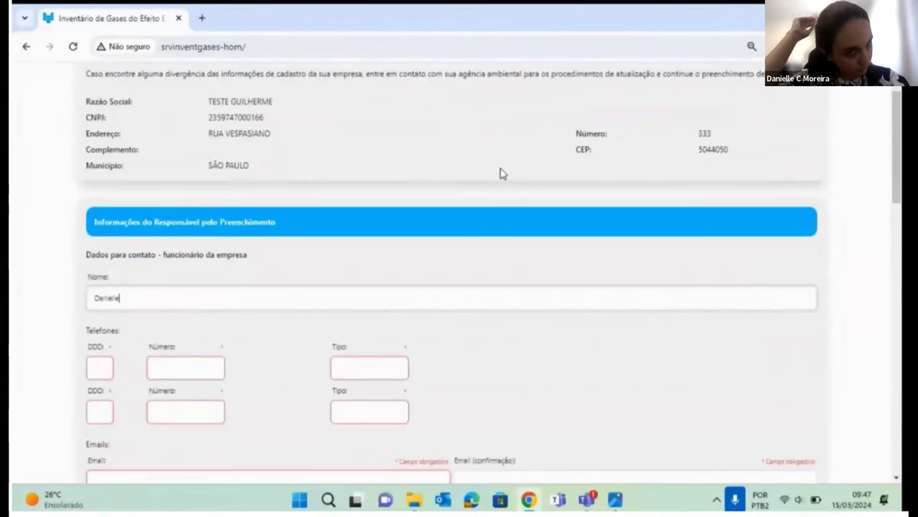
Add the first phone with its area code and number, typed as Comercial.
key(Tab)
text(11)
key(Tab)
text(11111111)
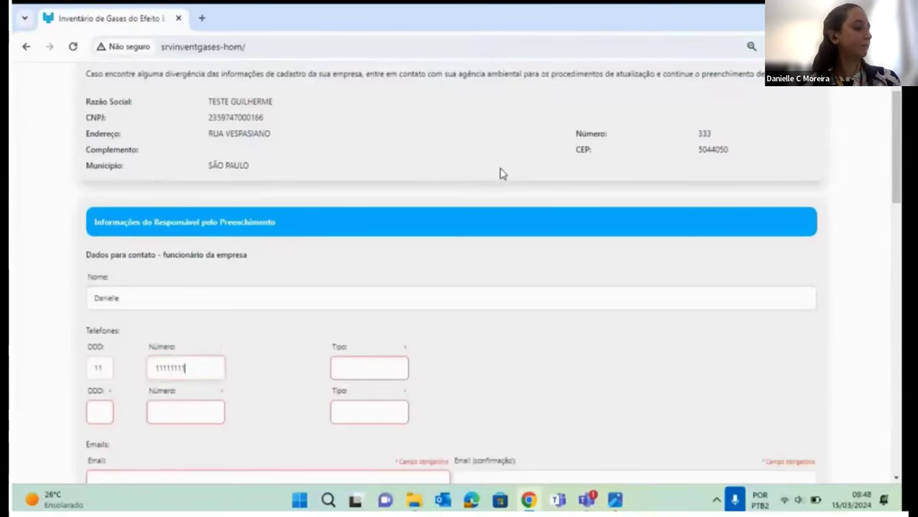
key(Tab)
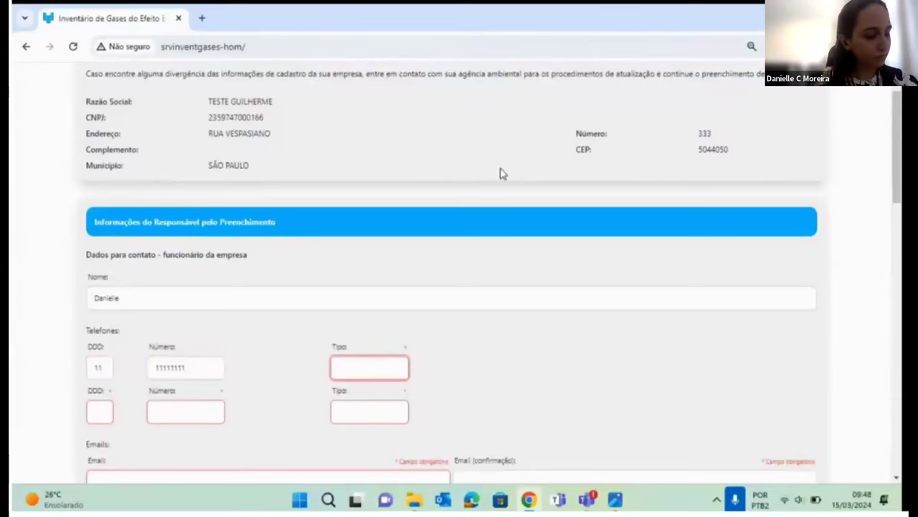
click(388, 365)
click(382, 398)
key(Tab)
Add a second phone with its area code and number, typed as Residencial.
scroll(150, 287, down, 2)
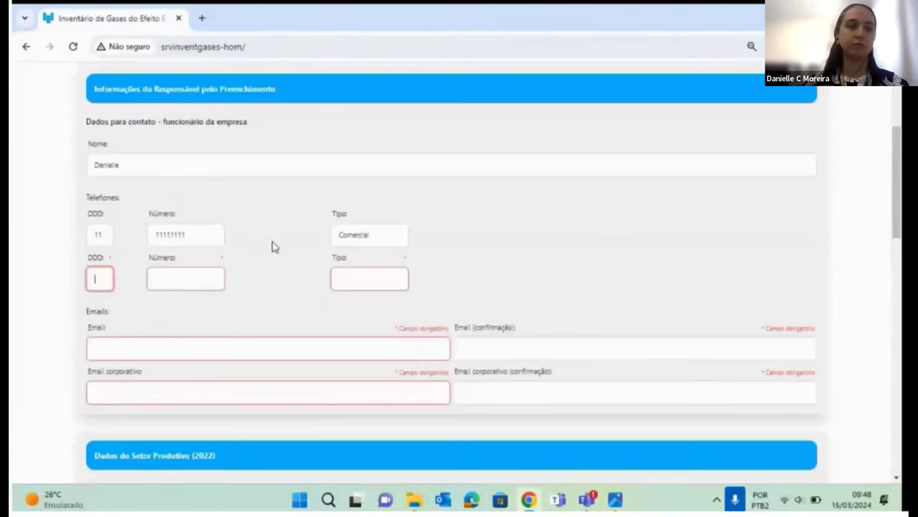
text(22)
click(199, 283)
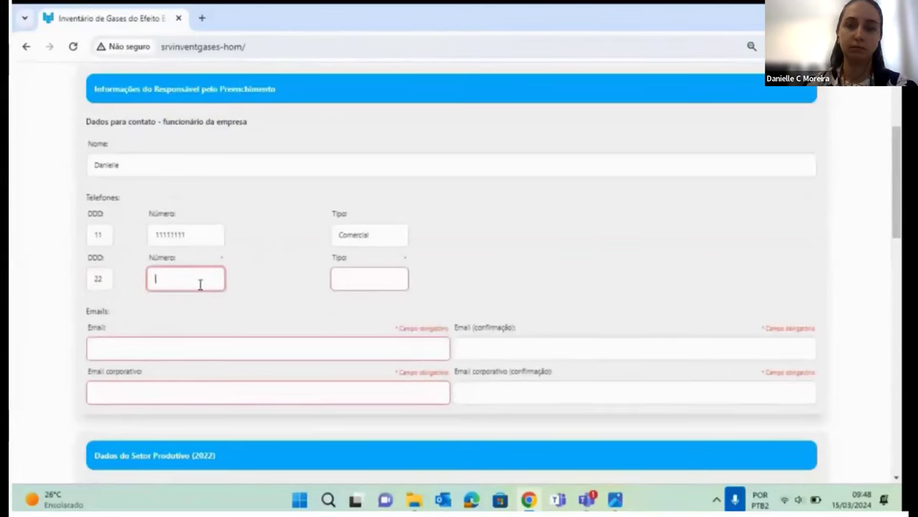
text(4444444)
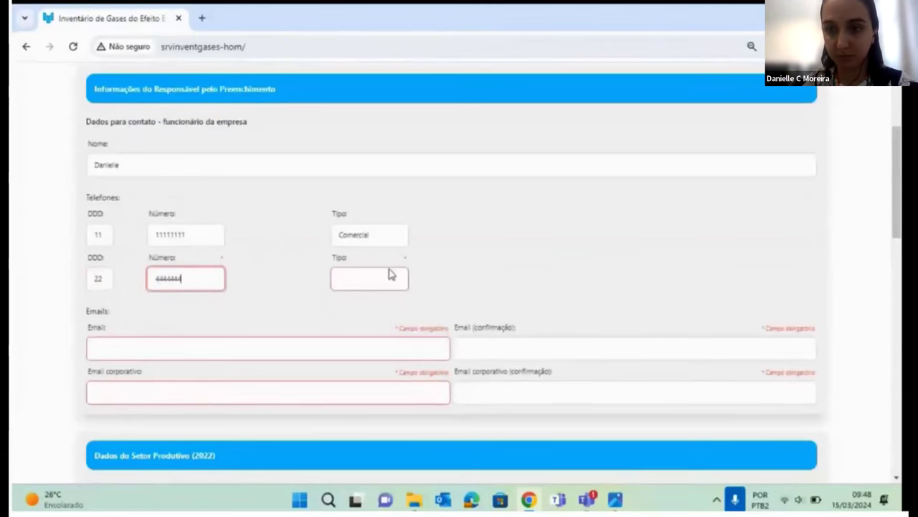
click(391, 276)
click(375, 315)
click(222, 274)
text(11)
Enter the contact's e-mail and paste the same address into Email (confirmação).
click(196, 349)
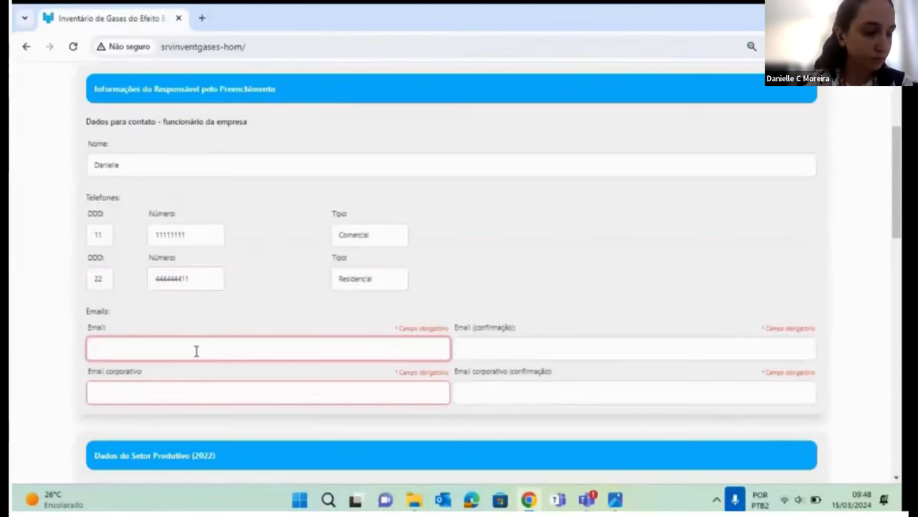
text(da)
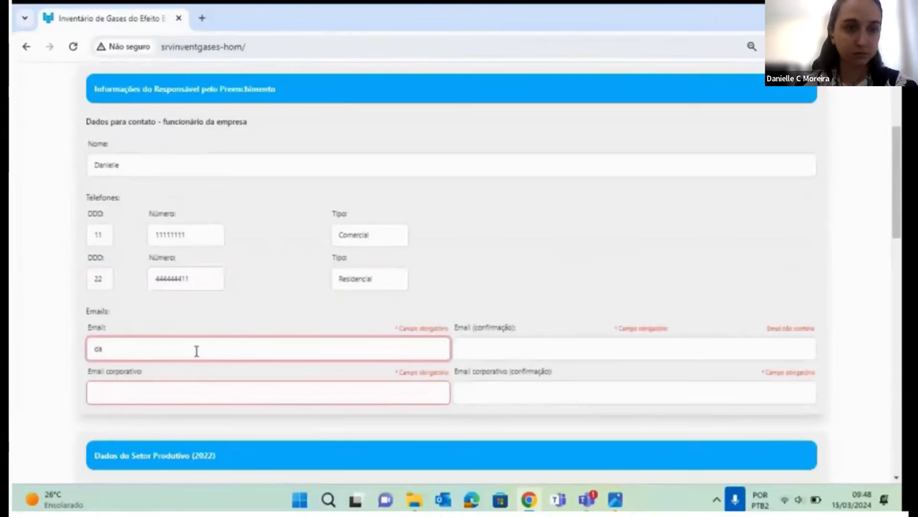
key(BackSpace)
key(BackSpace)
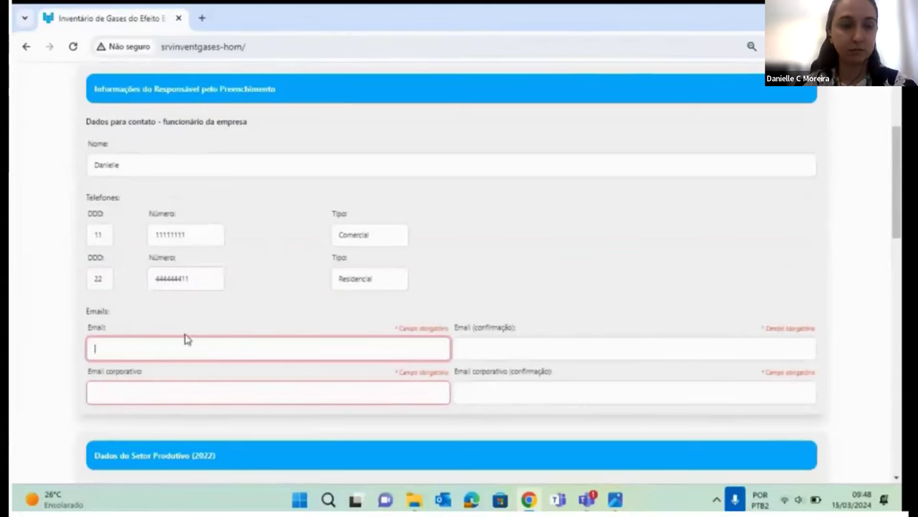
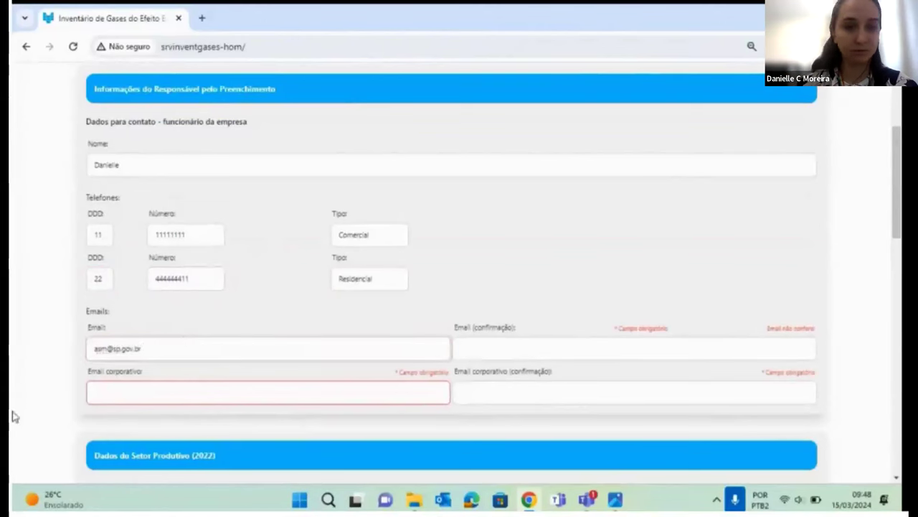
triple_click(188, 343)
key(ctrl+c)
click(489, 350)
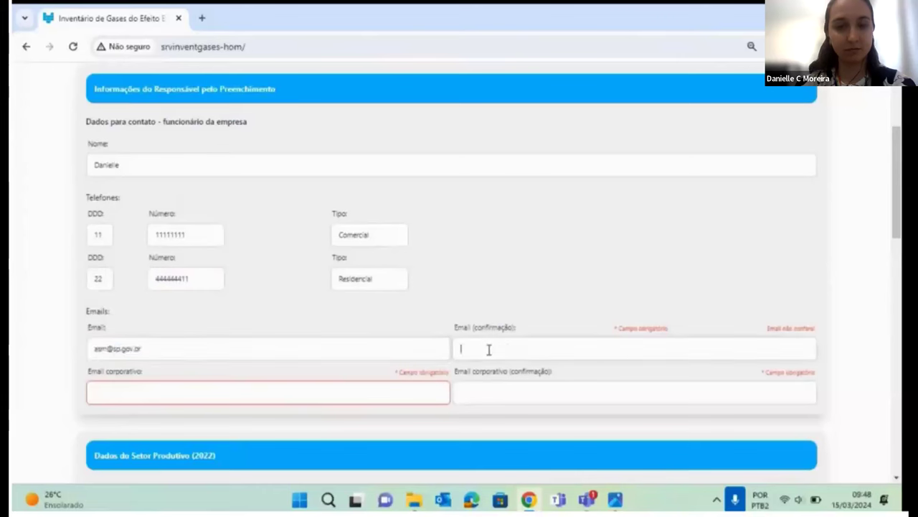
key(ctrl+v)
click(346, 390)
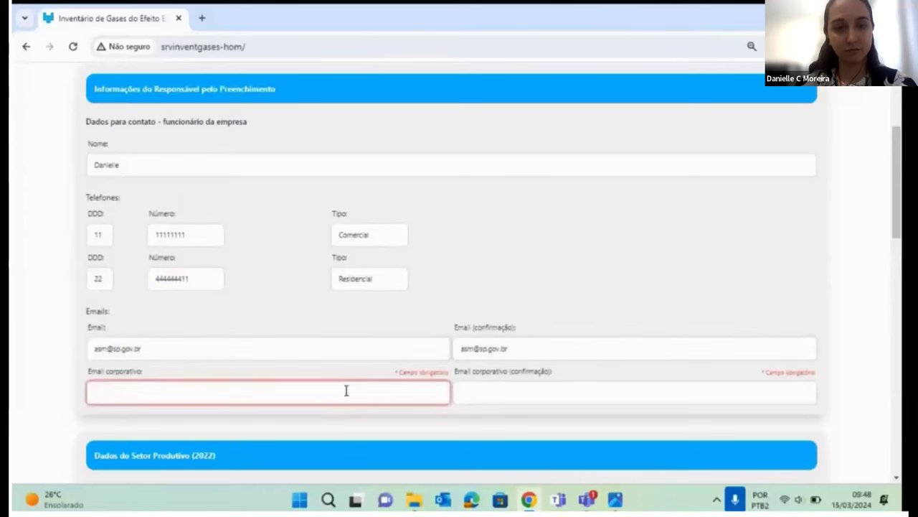
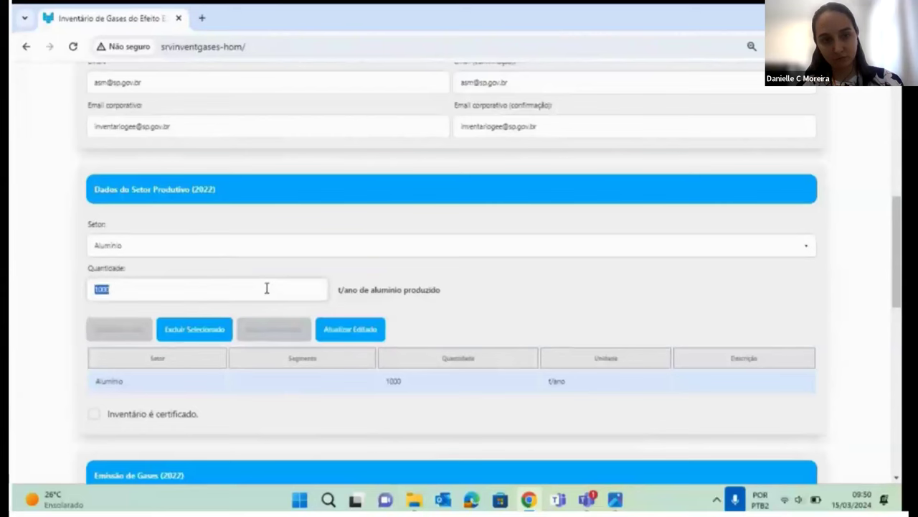
Change the Alumínio quantity to 2000, then delete the Alumínio row from the sector table.
text(2000)
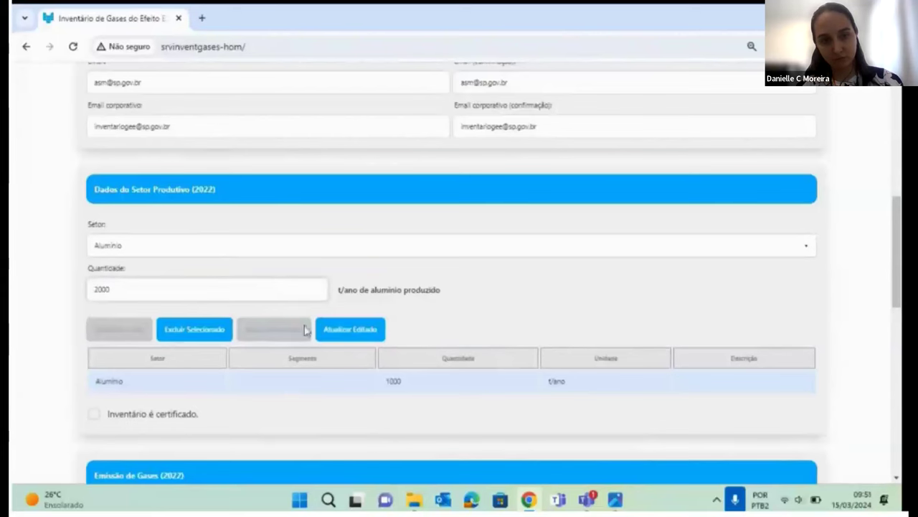
click(350, 329)
click(99, 335)
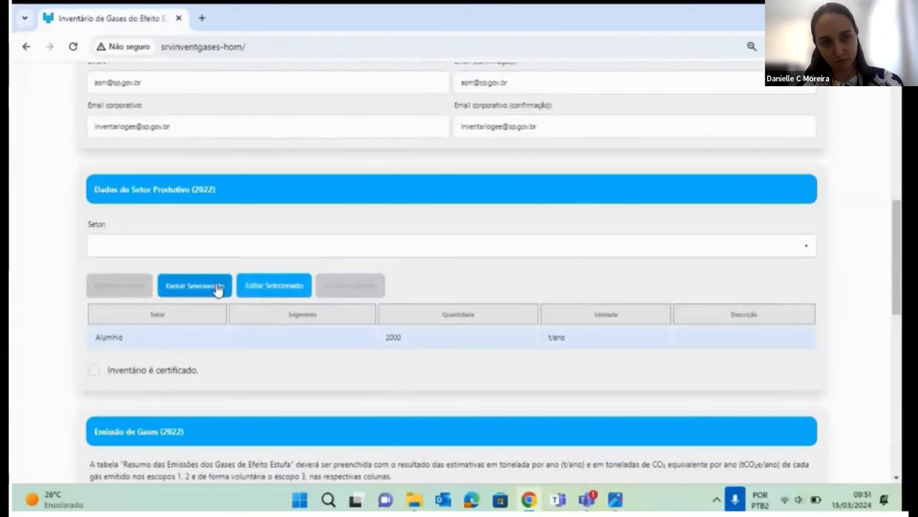
click(204, 247)
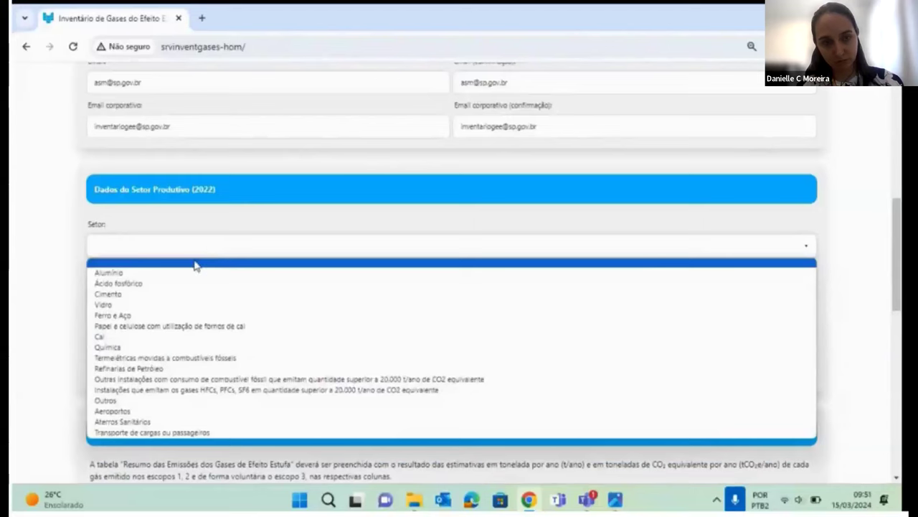
Add an Alumínio entry back to the productive-sector table.
click(194, 274)
click(184, 290)
text(1000)
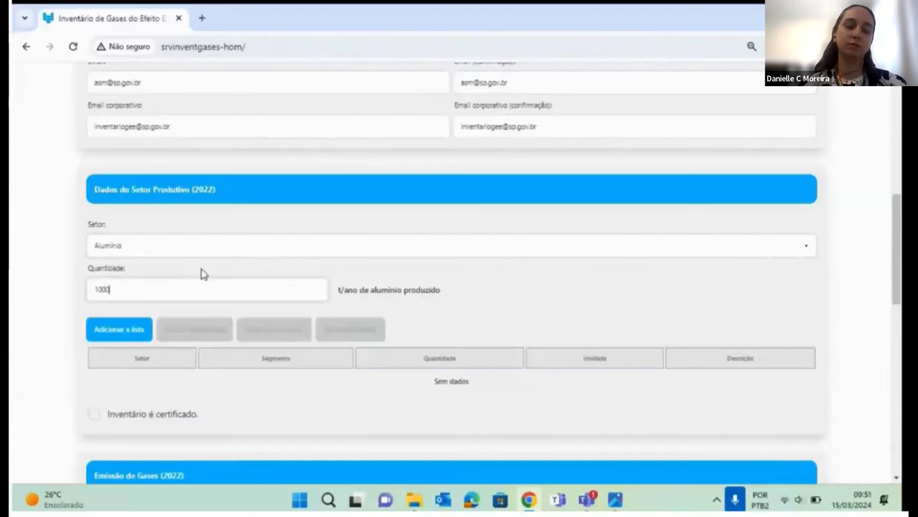
click(111, 330)
Try adding a Ferro e Aço entry and dismiss the one-sector-only warning.
click(147, 248)
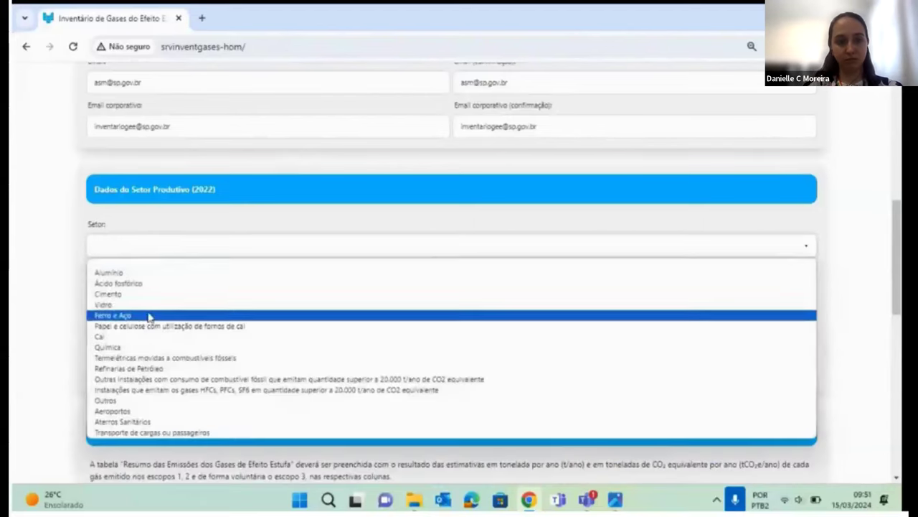
click(113, 315)
click(115, 326)
text(0200)
click(123, 373)
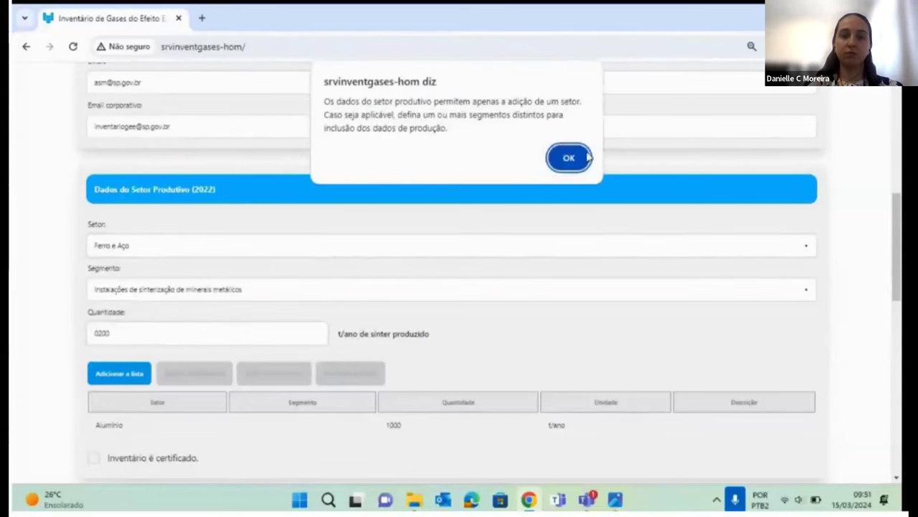
click(569, 158)
Delete the Alumínio row and add Vidro Plano at 1000 t/ano.
click(117, 337)
click(211, 292)
click(201, 249)
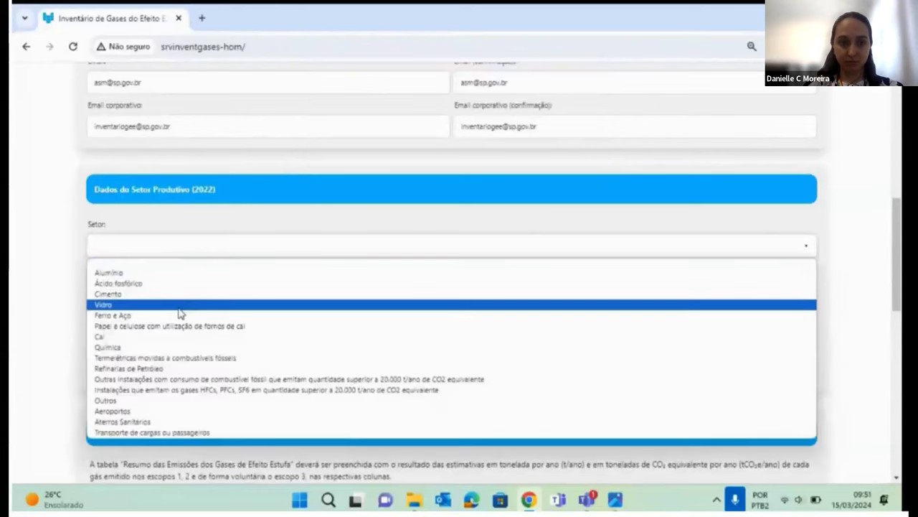
click(179, 305)
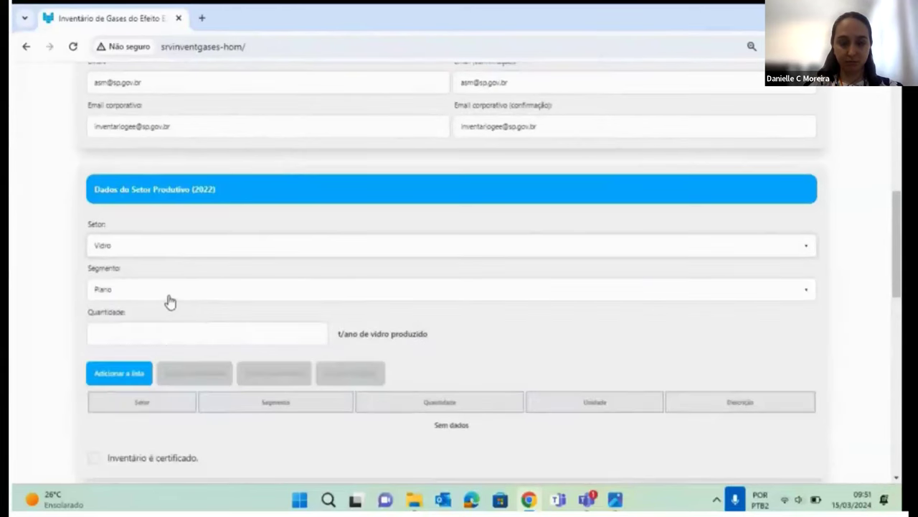
click(151, 338)
text(1000)
click(119, 372)
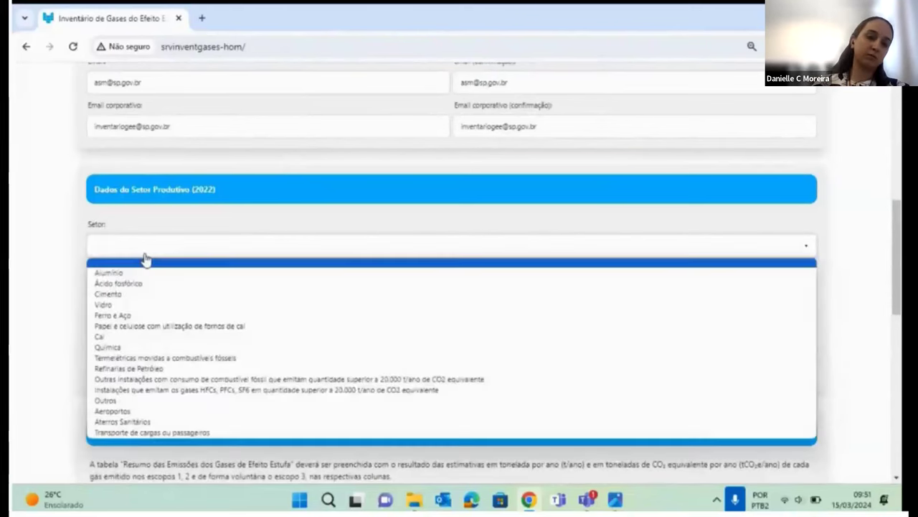
Attempt a second Vidro Plano 1000 entry and dismiss the resulting warning.
click(144, 248)
click(144, 305)
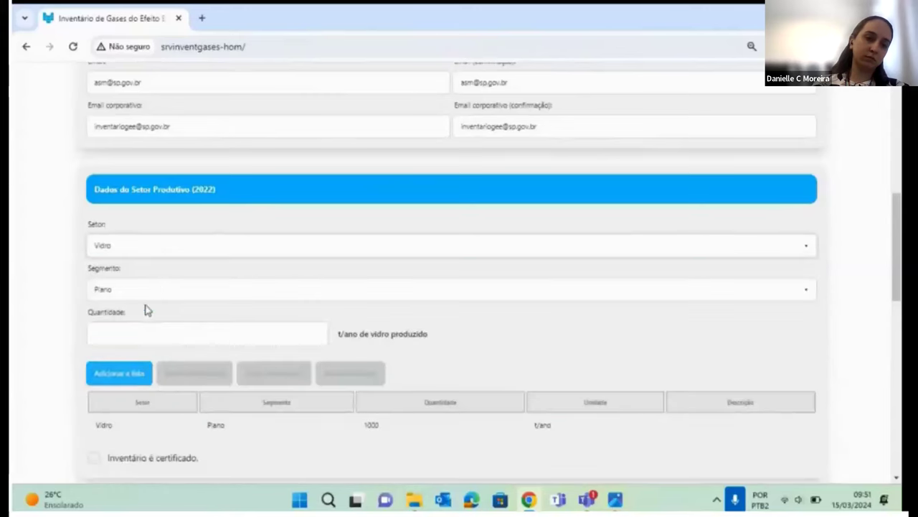
click(157, 290)
click(155, 291)
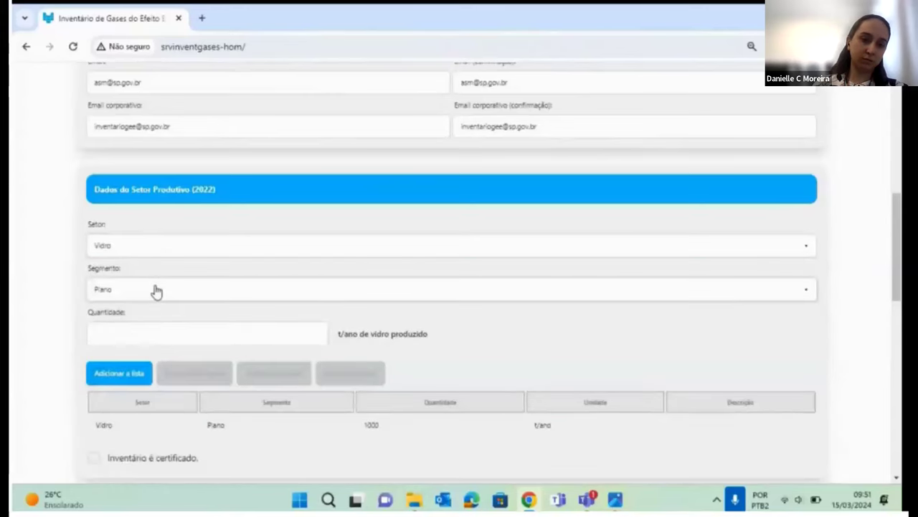
click(143, 327)
text(1000)
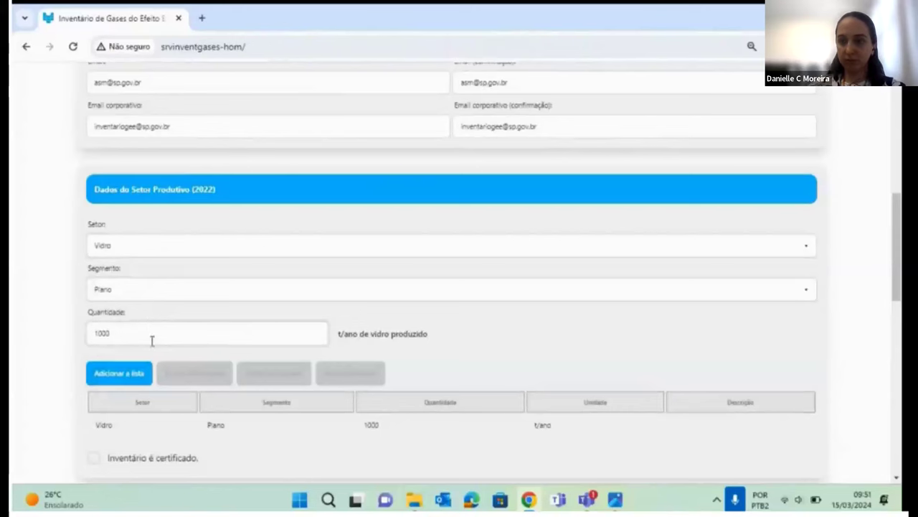
click(129, 375)
click(567, 159)
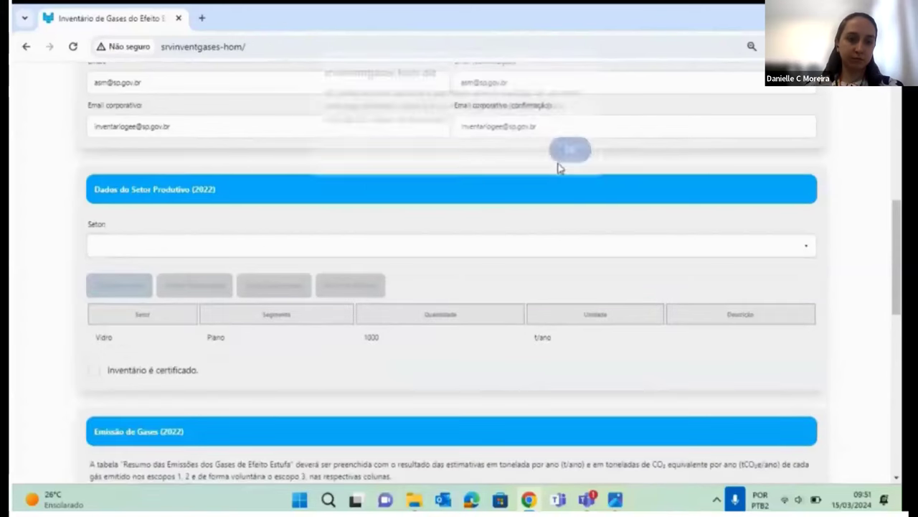
Add Vidro with the Embalagens segment at 1000 t/ano.
click(145, 245)
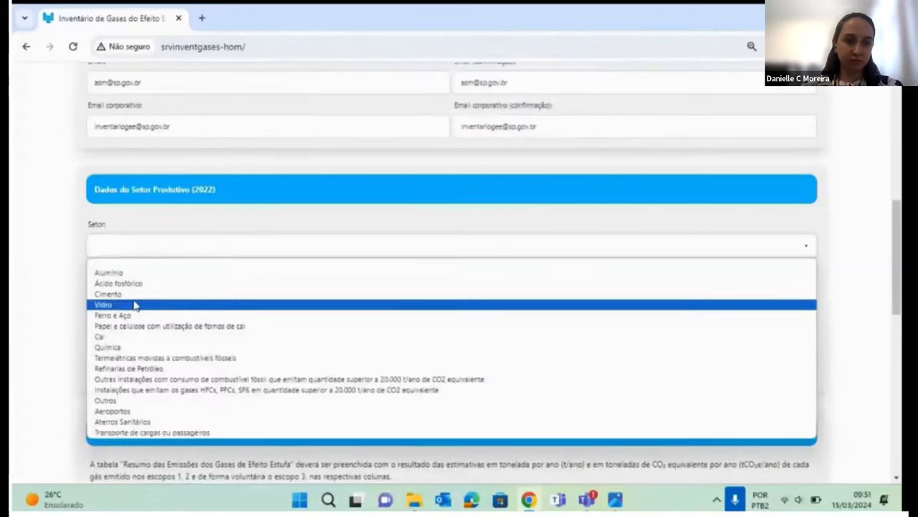
click(133, 306)
click(140, 287)
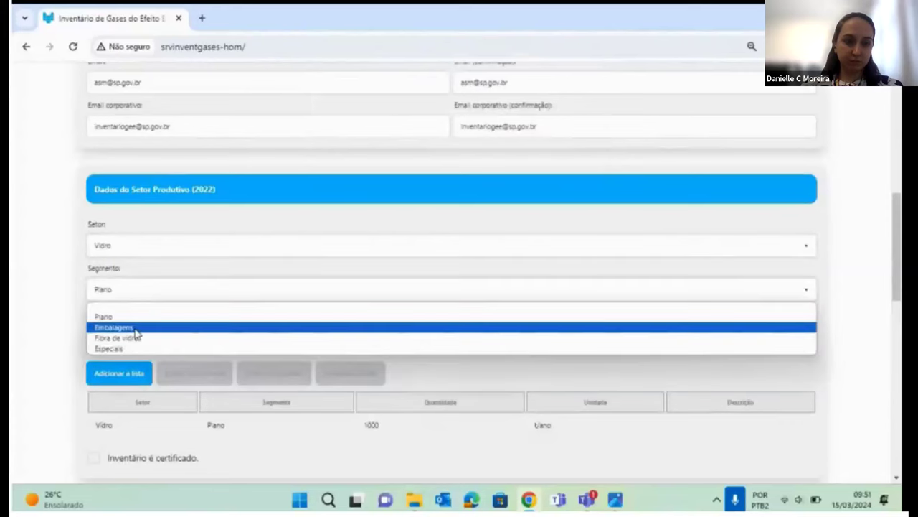
click(136, 324)
click(147, 327)
text(1000)
click(120, 375)
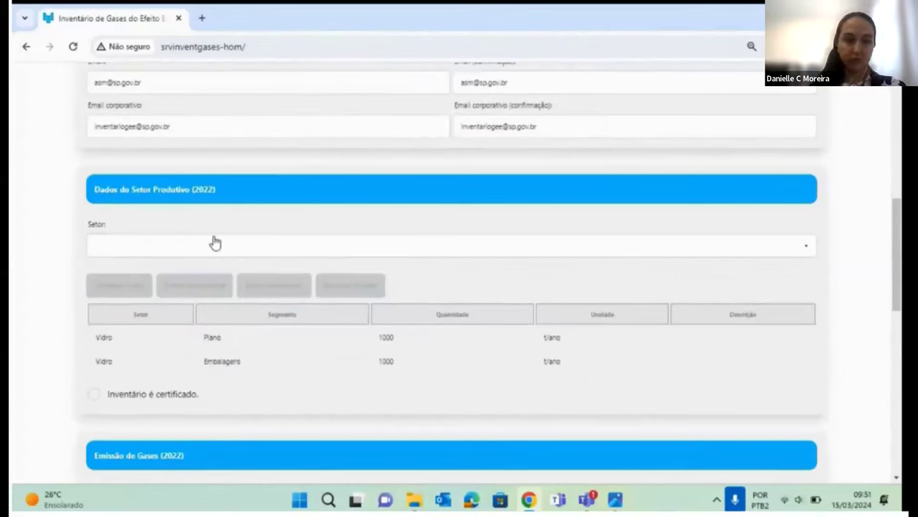
Mark the inventory as certified and enter the certifier's Razão Social and CNPJ.
click(94, 396)
scroll(98, 351, down, 3)
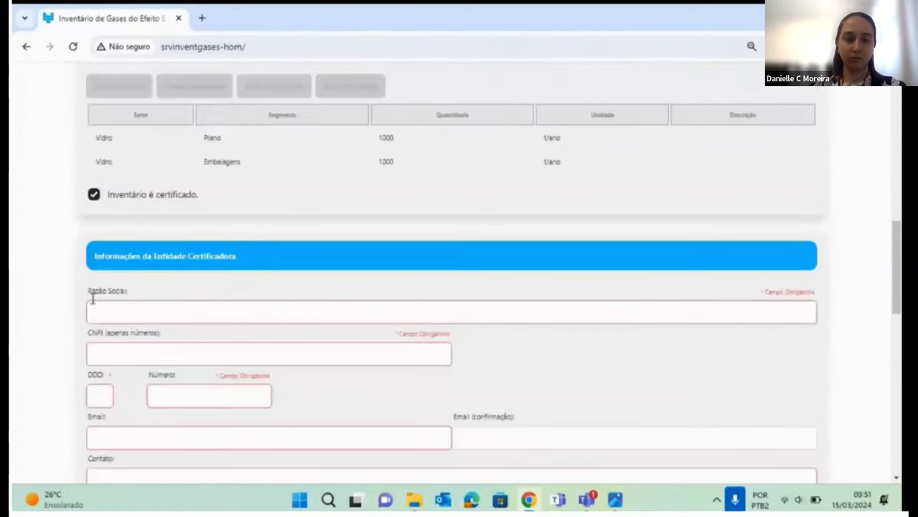
click(166, 310)
text(xxxx)
click(244, 360)
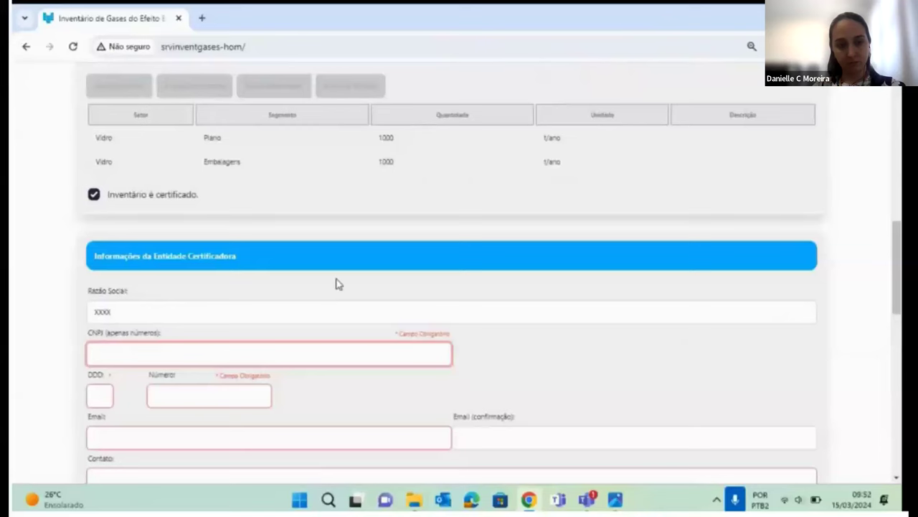
text(01111111)
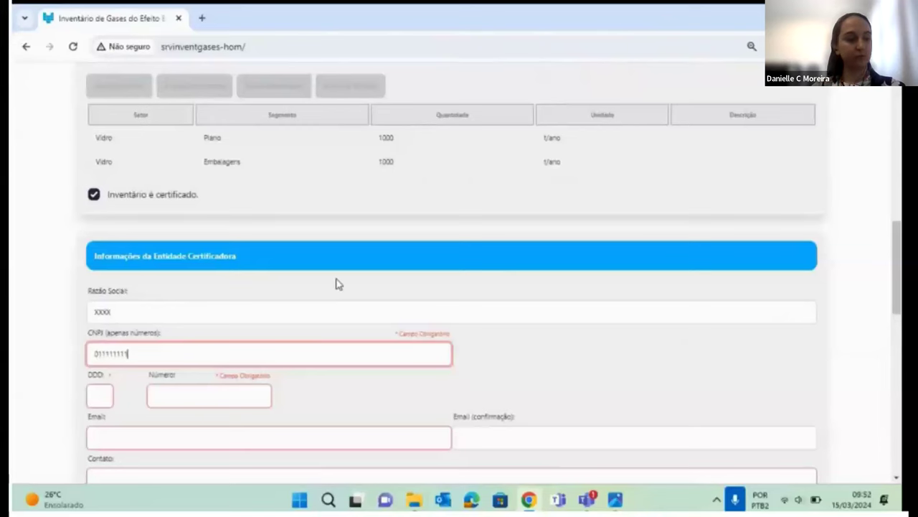
text(1)
Finish the certifier's CNPJ and enter the phone area code and phone number.
scroll(292, 279, down, 2)
click(99, 262)
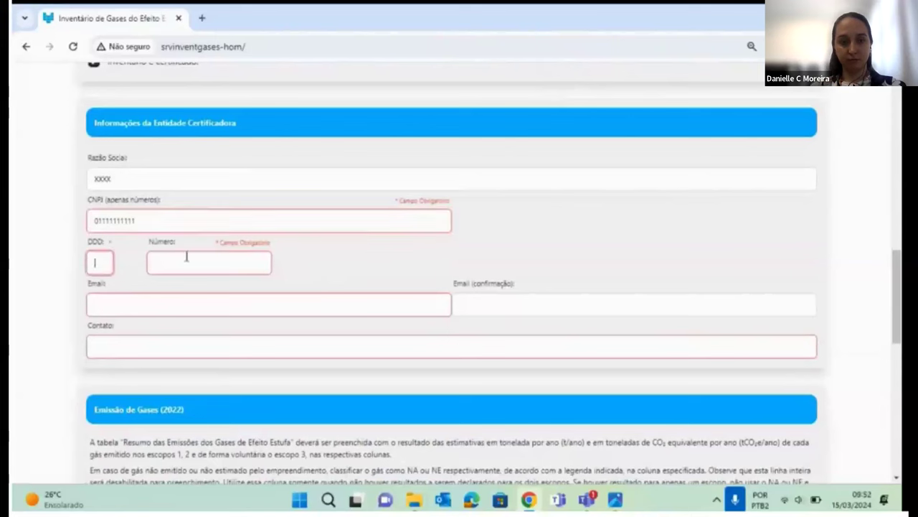
click(191, 216)
text(111)
click(107, 263)
text(11)
click(185, 261)
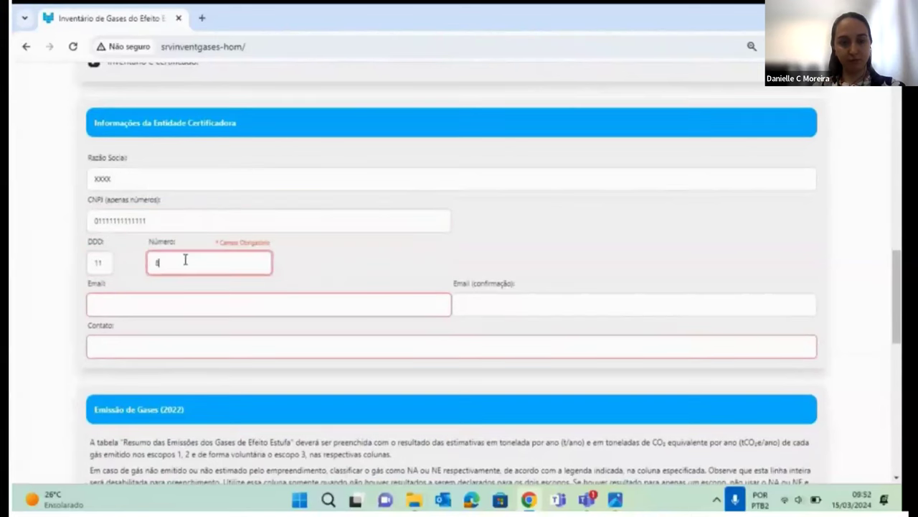
Enter the certifier's e-mail address and copy it into the e-mail confirmation field.
click(176, 305)
text(xxx)
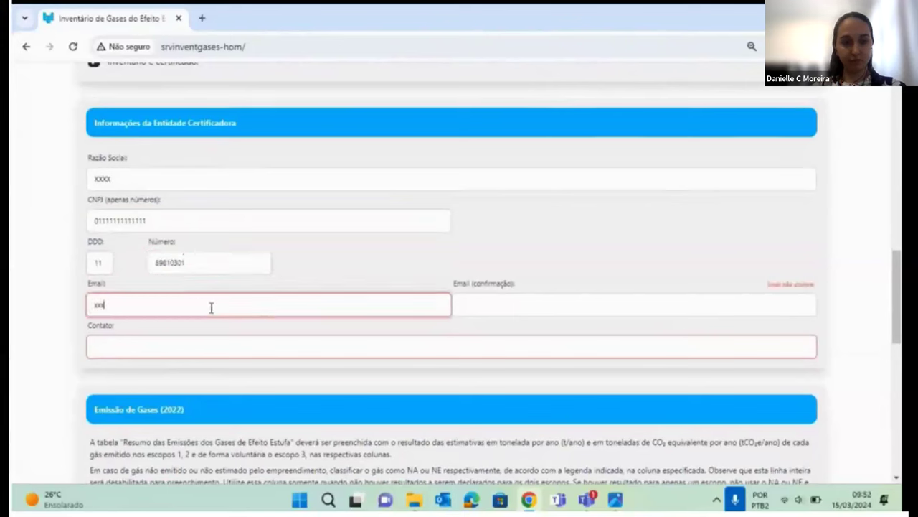
text(@gmail.com)
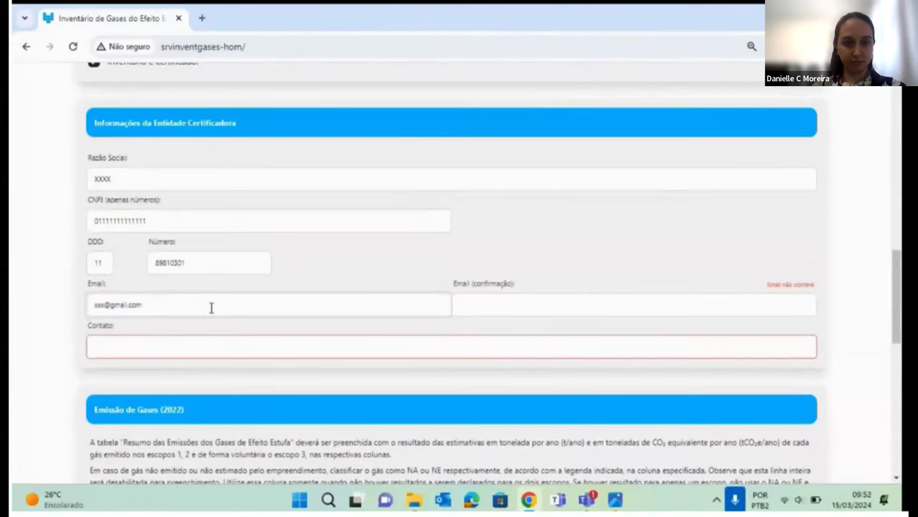
double_click(211, 307)
key(ctrl+a)
key(ctrl+c)
click(486, 300)
key(ctrl+v)
Enter the contact's name, then highlight the Emissão de Gases (2022) table title.
click(325, 346)
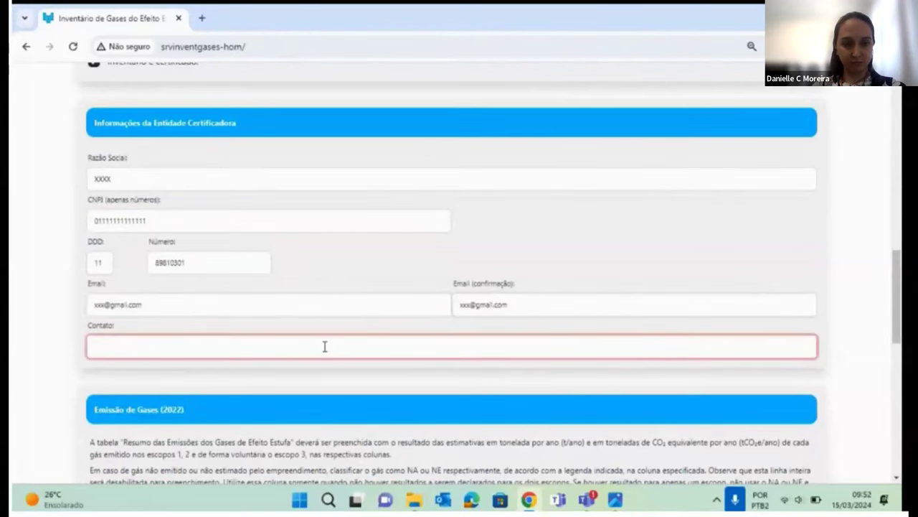
text(D)
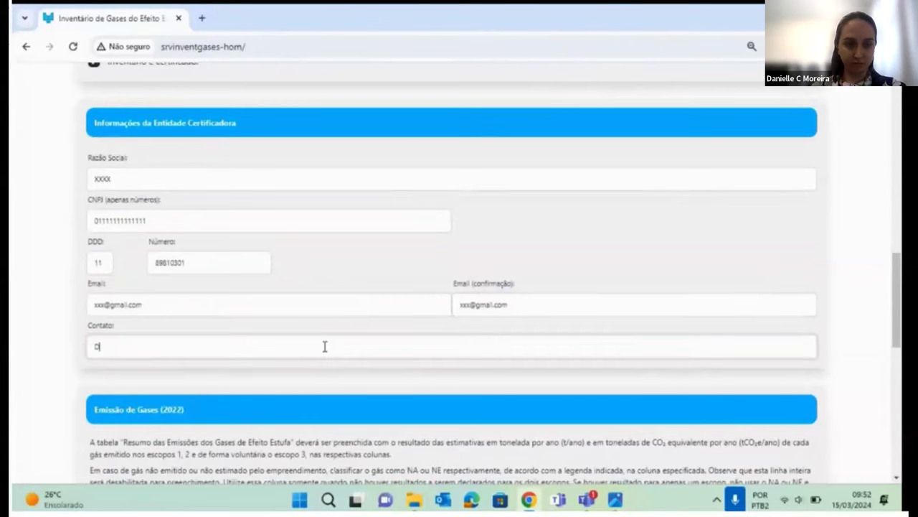
text(anielle)
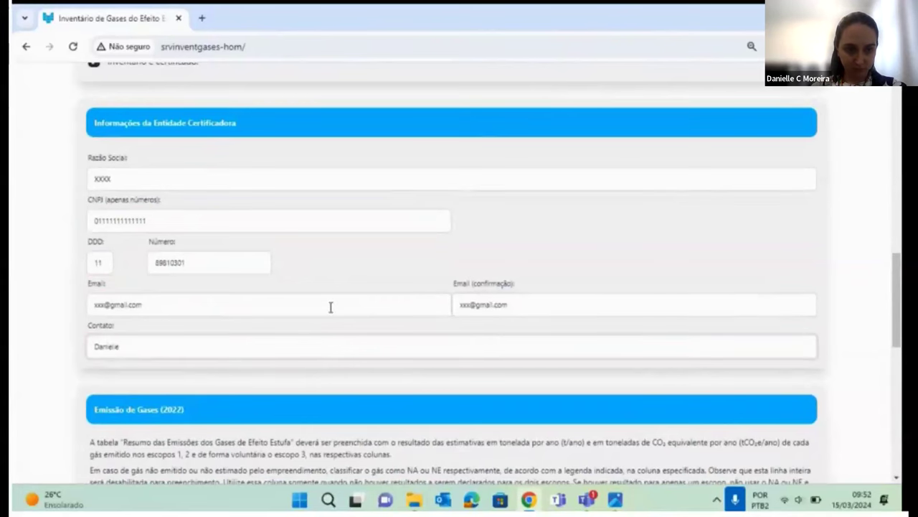
scroll(316, 301, down, 4)
scroll(304, 237, up, 2)
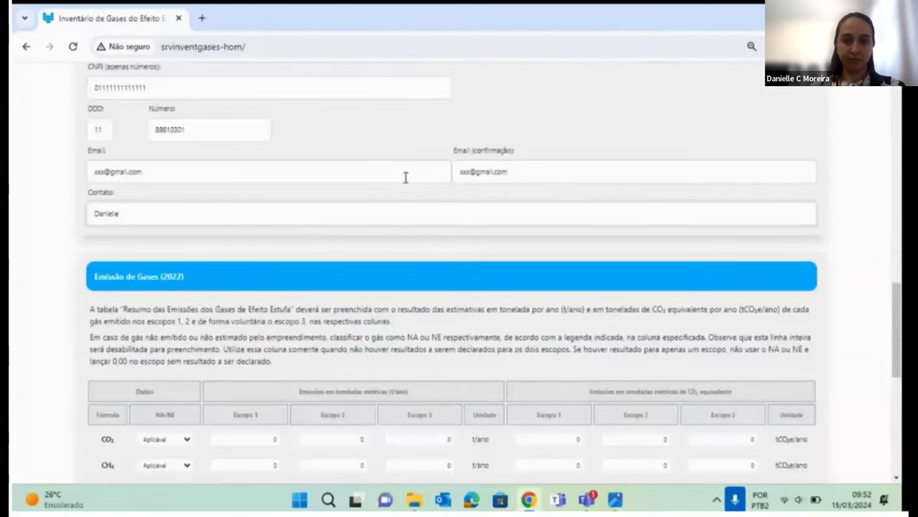
scroll(418, 184, down, 3)
double_click(108, 143)
drag(108, 143, 199, 152)
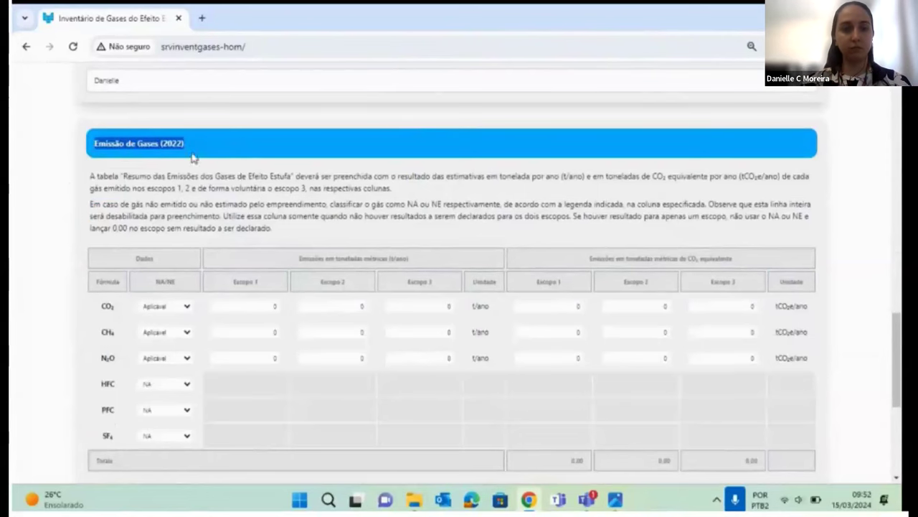
scroll(101, 246, down, 1)
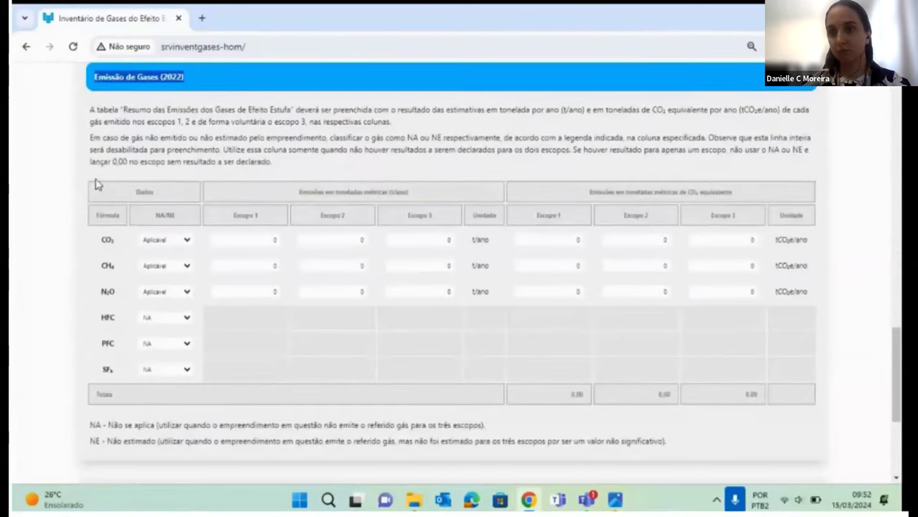
drag(299, 191, 413, 203)
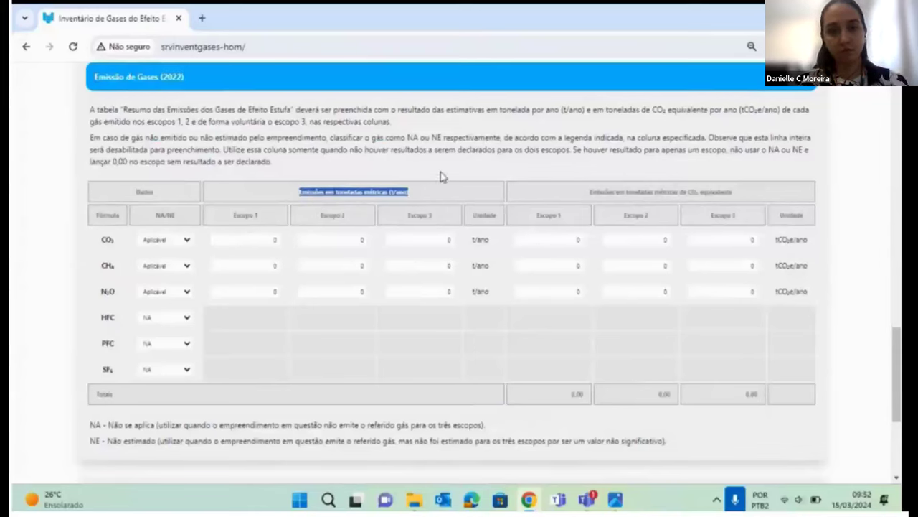
drag(296, 188, 511, 272)
drag(597, 192, 658, 350)
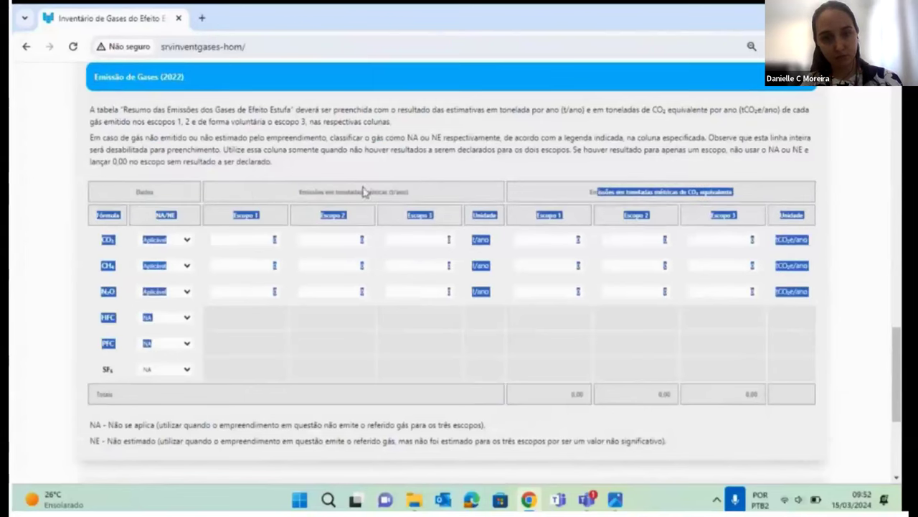
click(321, 170)
click(275, 239)
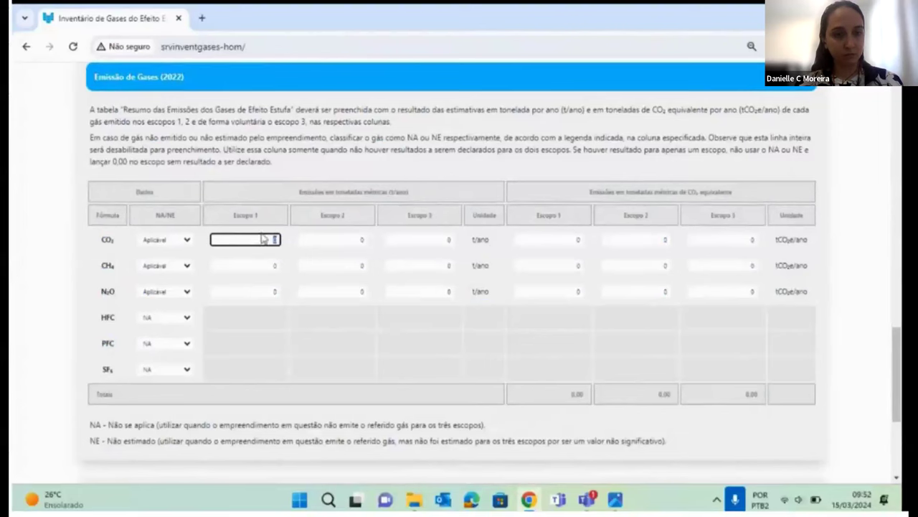
click(549, 237)
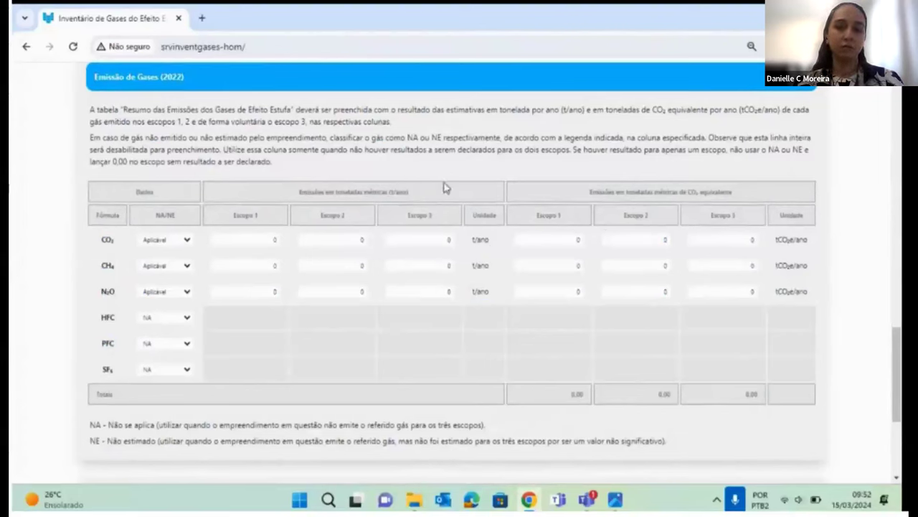
drag(443, 188, 601, 299)
click(601, 300)
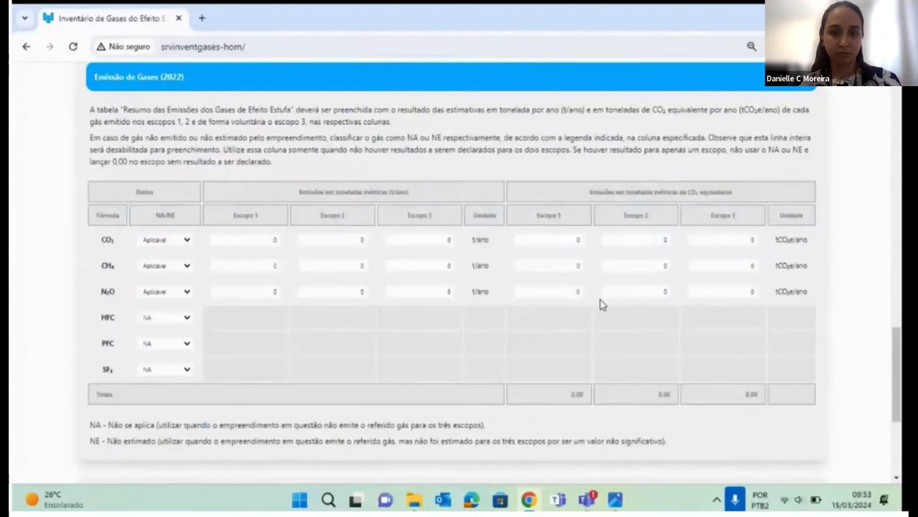
click(180, 245)
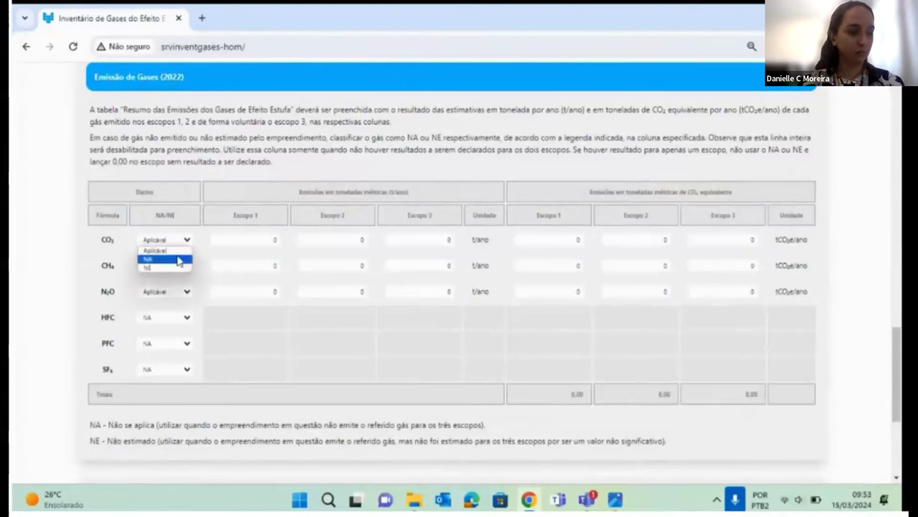
click(179, 260)
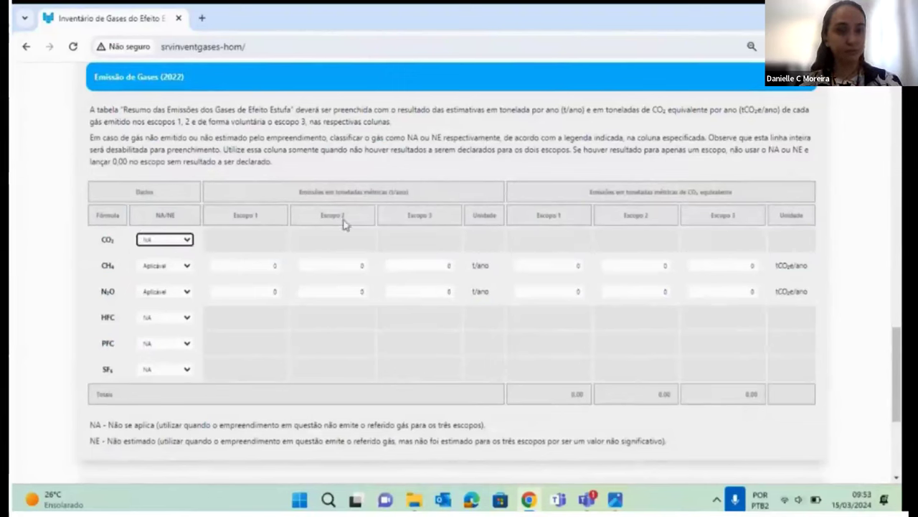
click(183, 268)
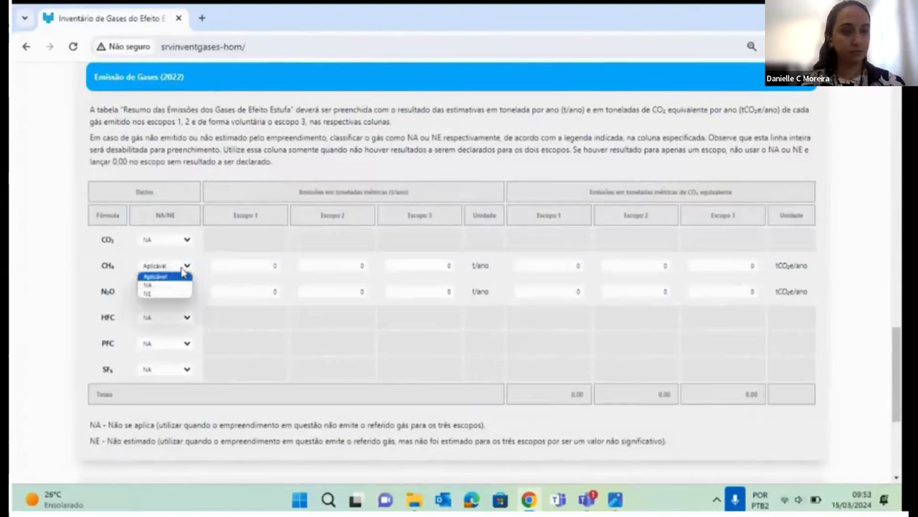
click(173, 294)
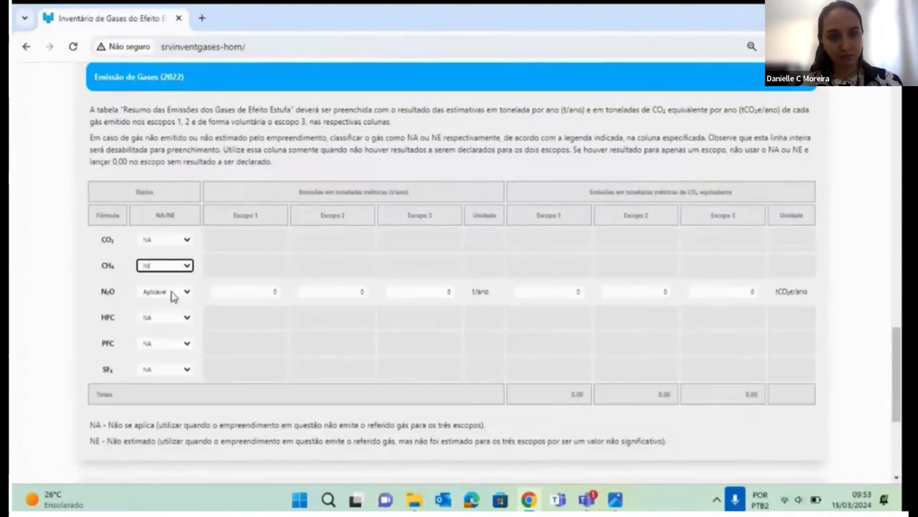
click(180, 269)
click(179, 276)
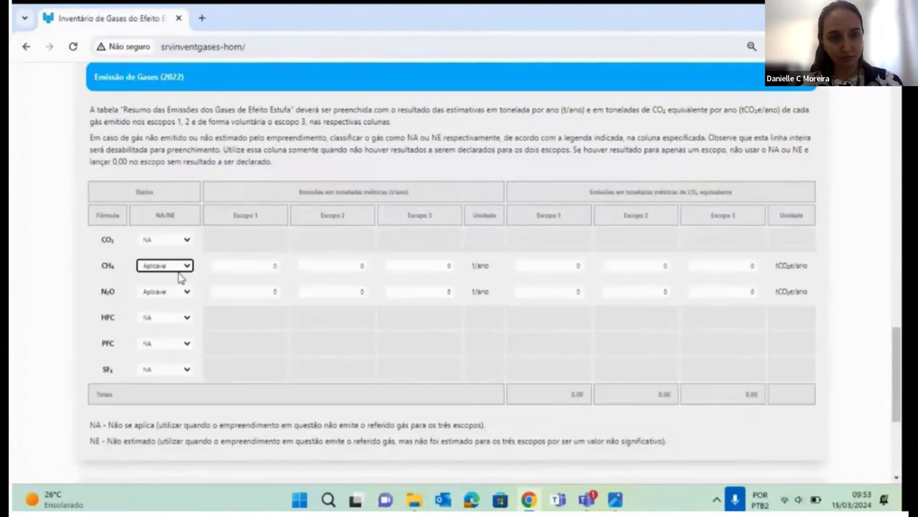
click(185, 240)
click(170, 248)
click(256, 239)
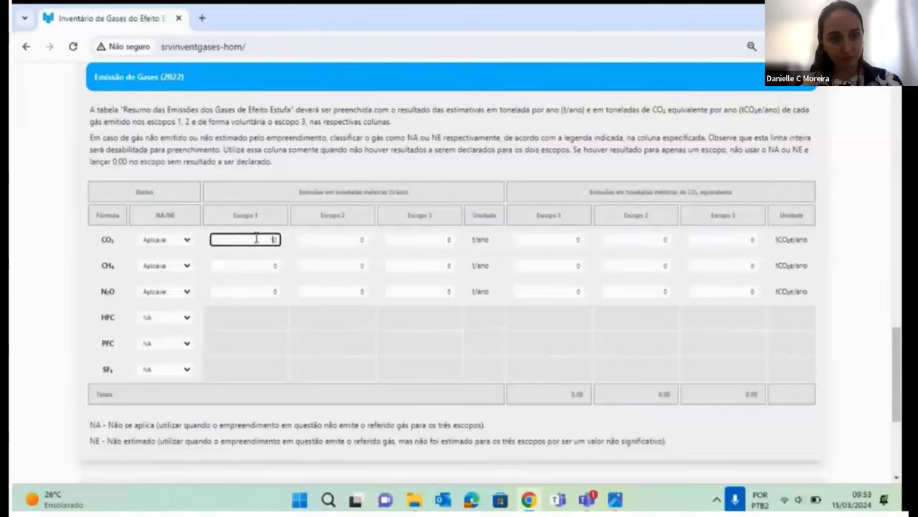
Fill the CO₂ row with 10000, 1000, 10000 for Escopos 1–3 in t/ano and tCO₂e.
text(10000)
click(562, 242)
text(10000)
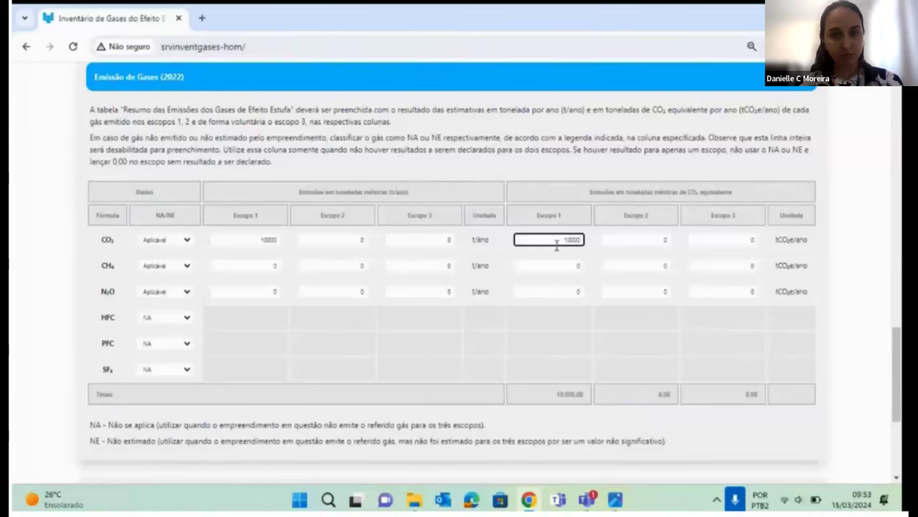
click(621, 241)
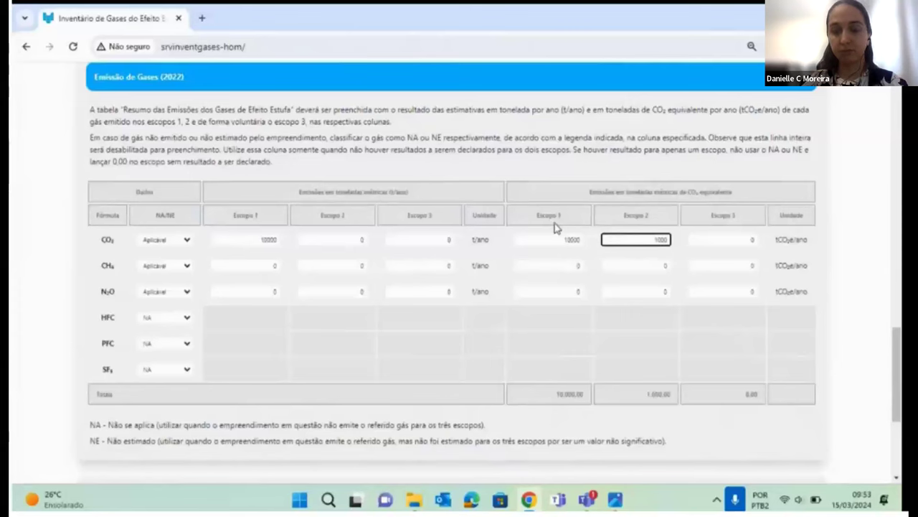
click(357, 238)
click(409, 238)
text(10000)
click(717, 239)
click(259, 265)
Leave Comentários blank and tick 'Declaro que as informações acima relatadas são verdadeiras'.
scroll(200, 276, down, 3)
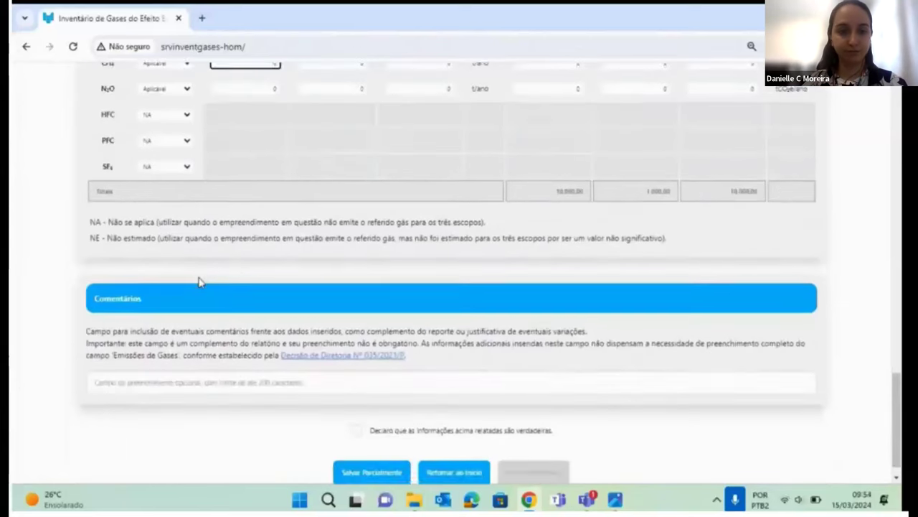
scroll(201, 282, down, 1)
click(174, 361)
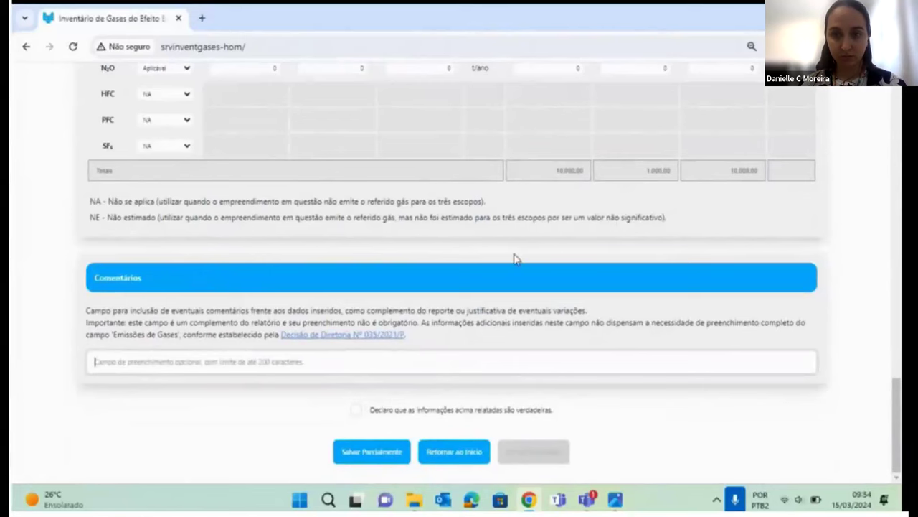
scroll(515, 258, up, 5)
scroll(495, 212, down, 5)
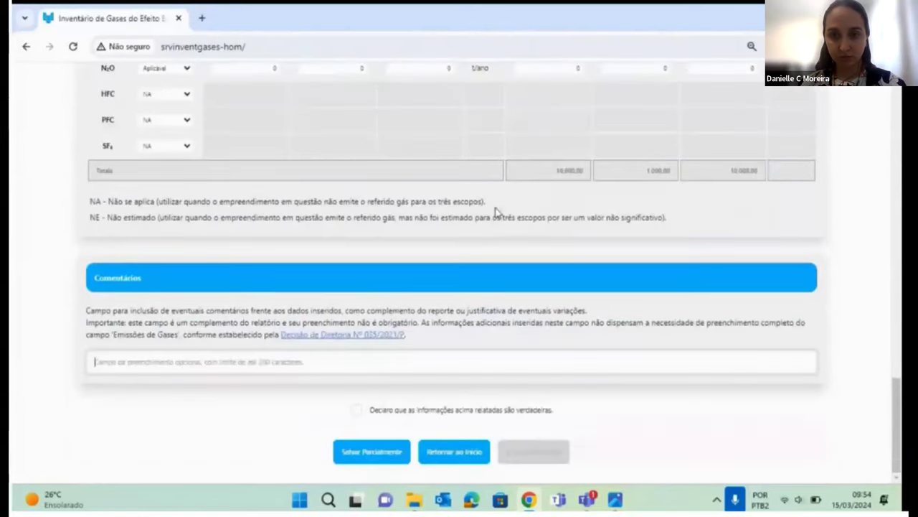
click(357, 411)
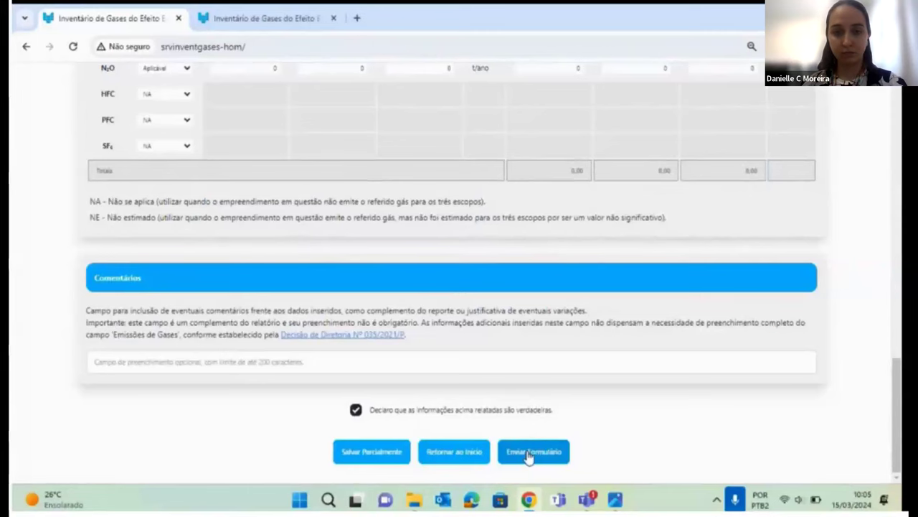
Send the form via Enviar Formulário, then show the CETESB 'Obrigado' slide.
click(528, 454)
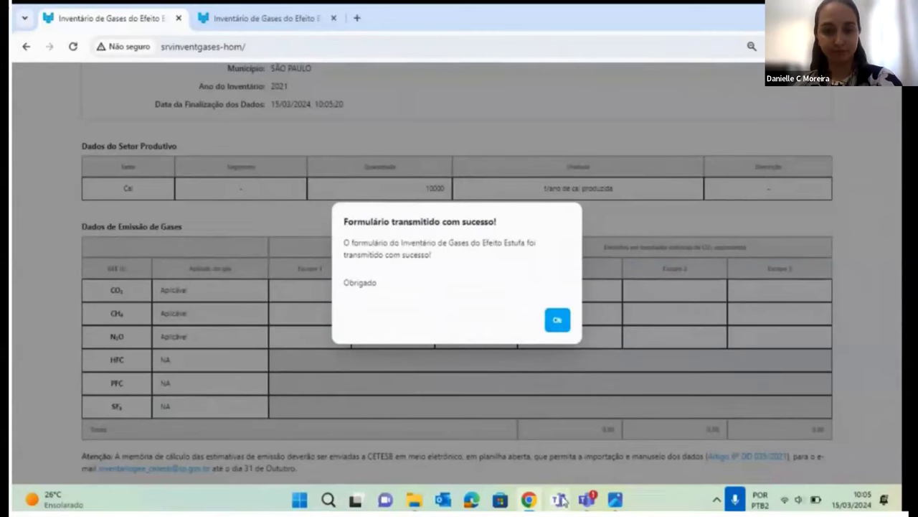
click(529, 499)
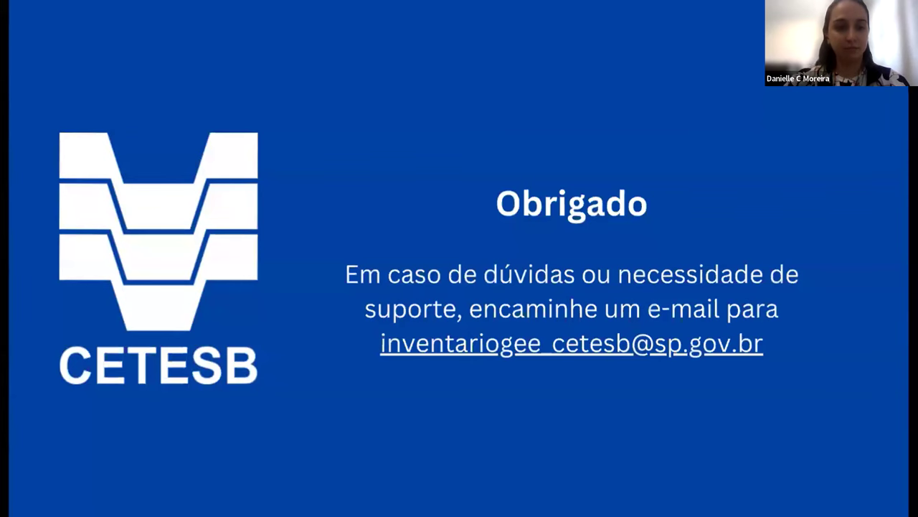